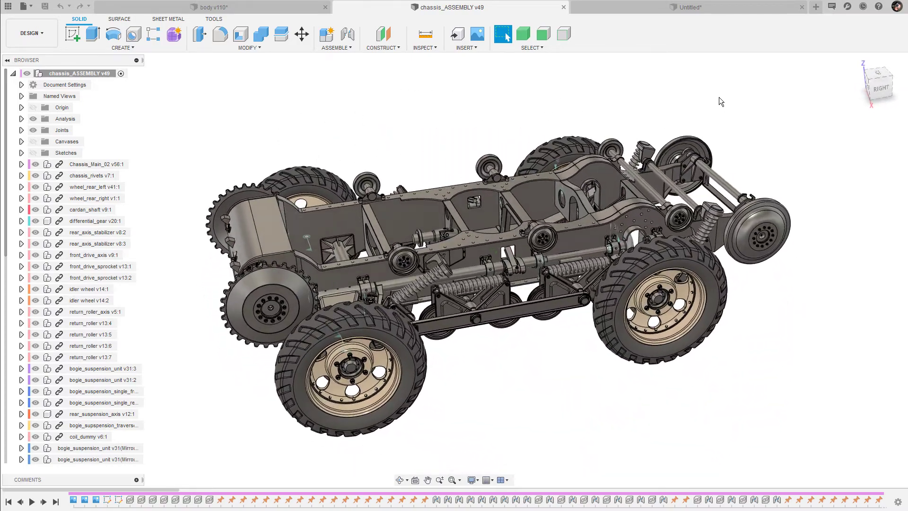
# - Bring up the body v110 design and expand the INSPECT tool list
pyautogui.click(259, 9)
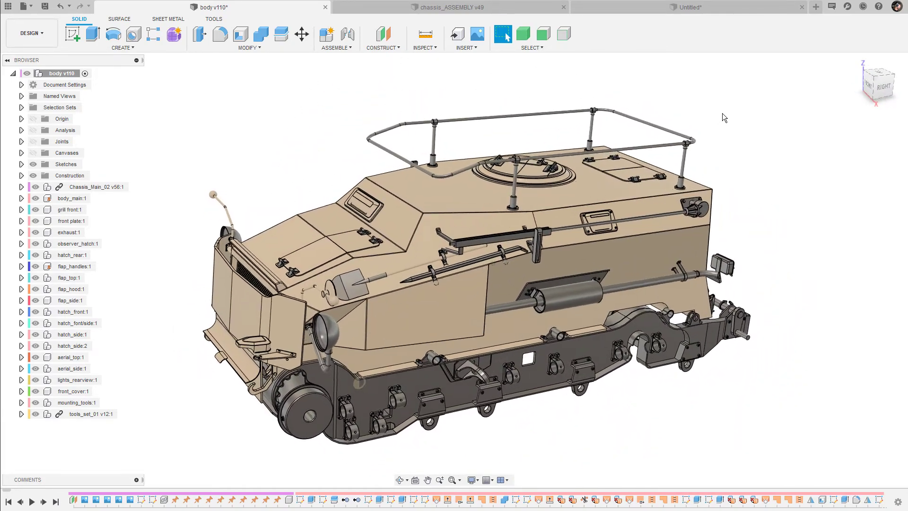
pyautogui.click(424, 48)
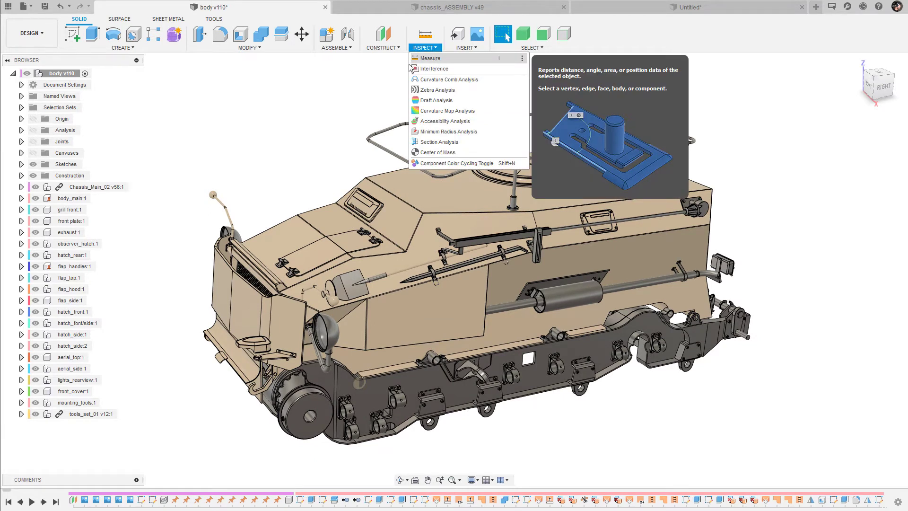
# - In the empty Untitled design, create a 5.90 cm tall base box on the ground plane
pyautogui.hotkey('ctrl', 'shift', 'Tab')
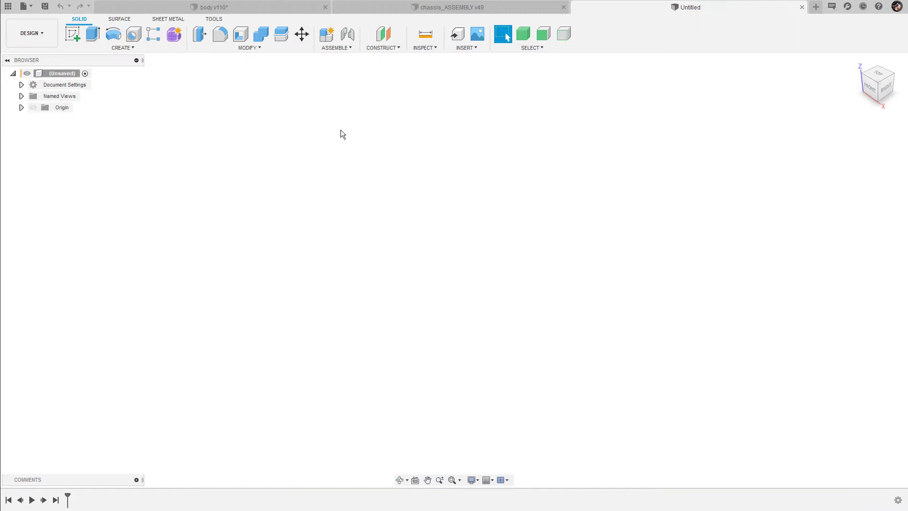
pyautogui.click(138, 48)
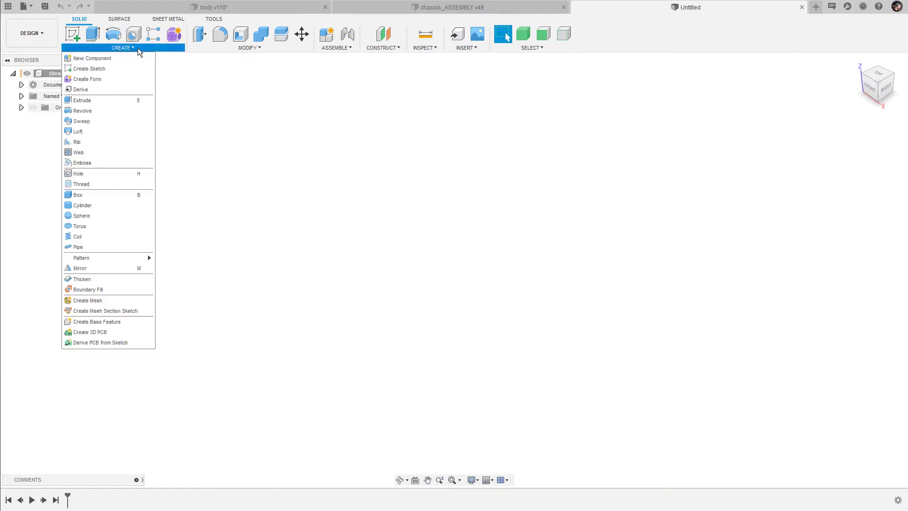
pyautogui.click(122, 195)
pyautogui.click(492, 281)
pyautogui.click(454, 270)
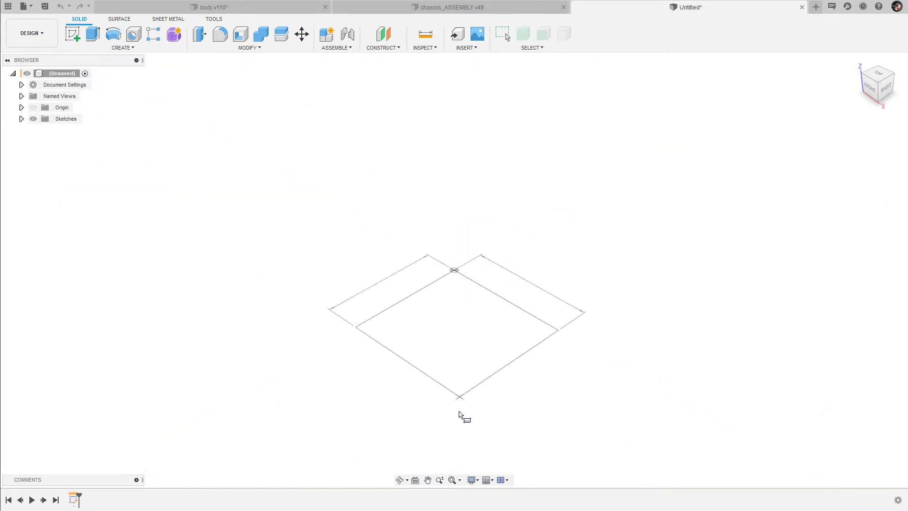
pyautogui.click(452, 437)
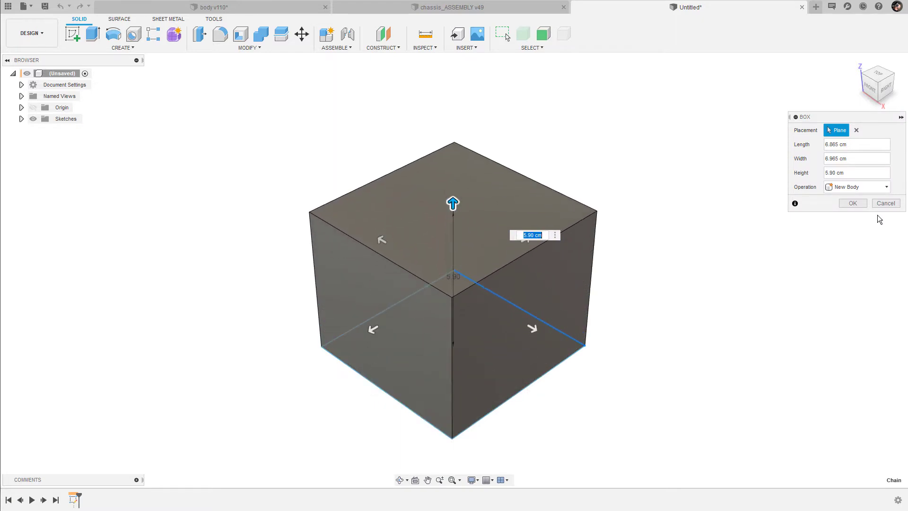
pyautogui.click(852, 203)
# - Add a second, smaller box on the base box's top face
pyautogui.click(434, 202)
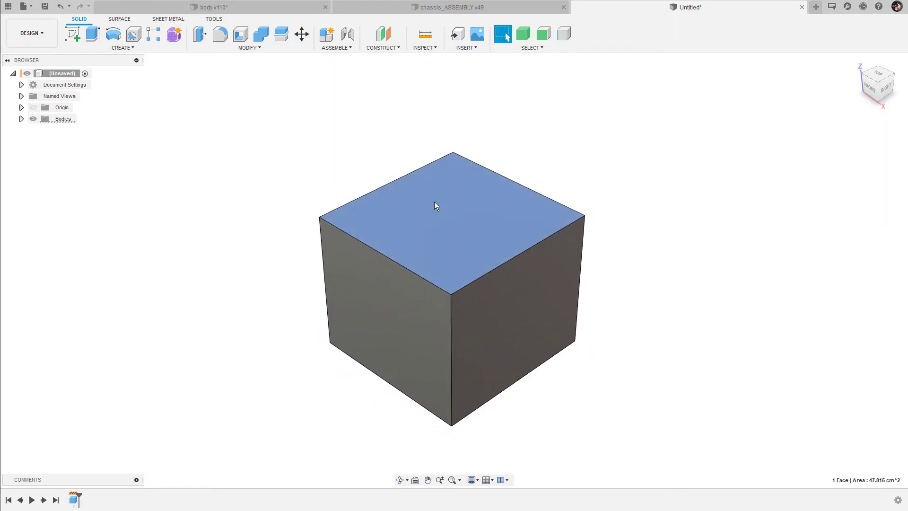
pyautogui.click(138, 49)
pyautogui.click(116, 195)
pyautogui.click(453, 152)
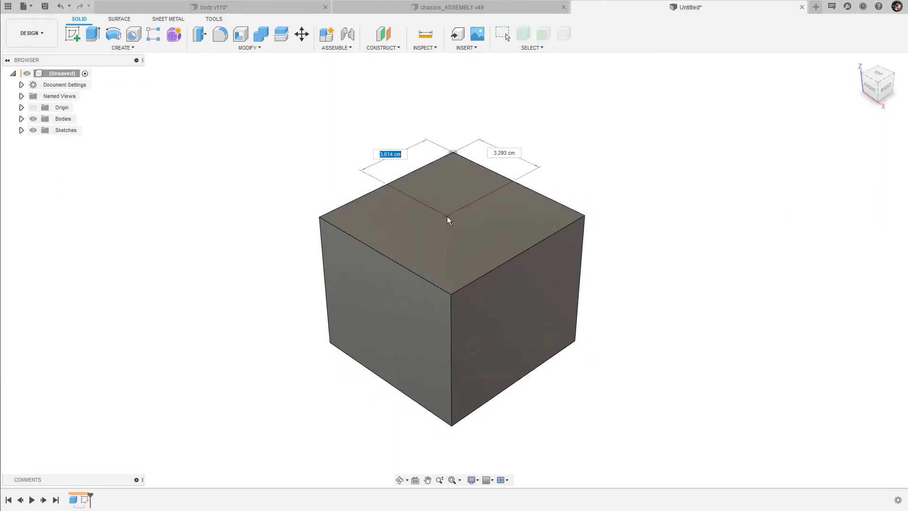
pyautogui.click(447, 219)
pyautogui.click(852, 202)
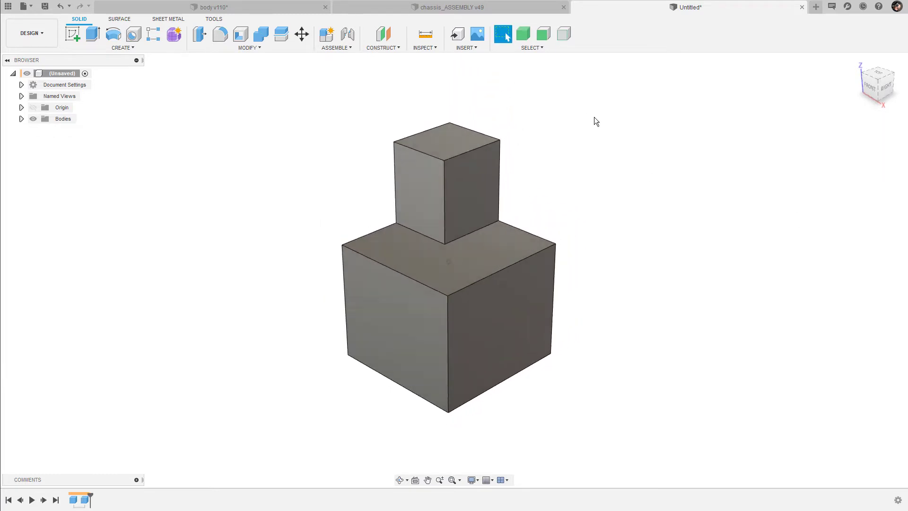
# - Round the upper block's top edge with a 2.40 cm fillet
pyautogui.press('f')
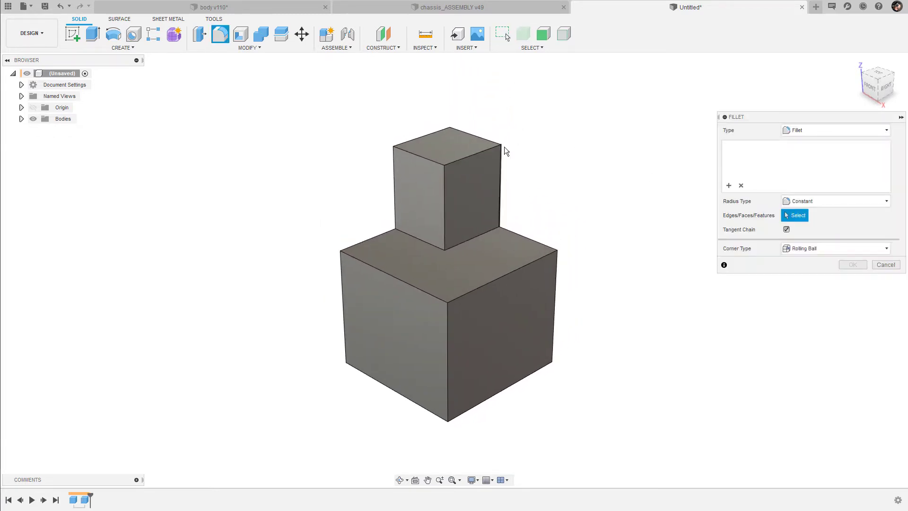
pyautogui.click(485, 156)
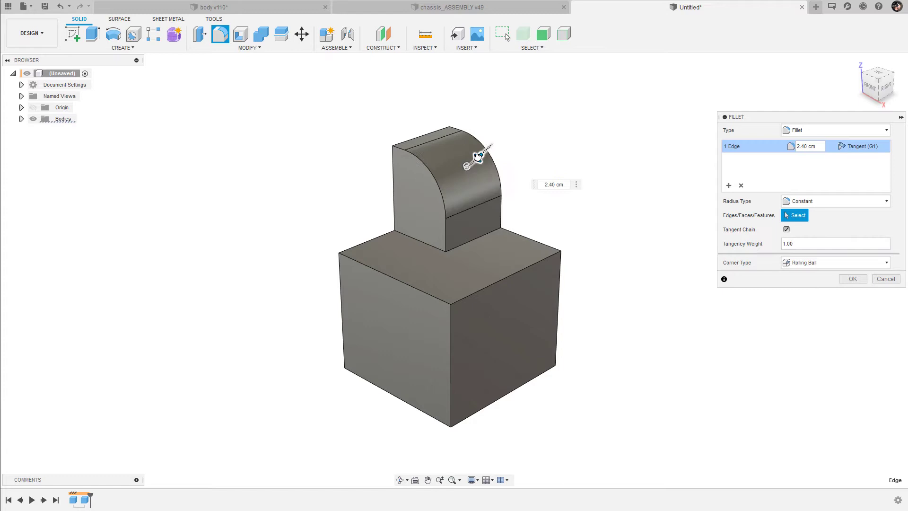
pyautogui.click(864, 282)
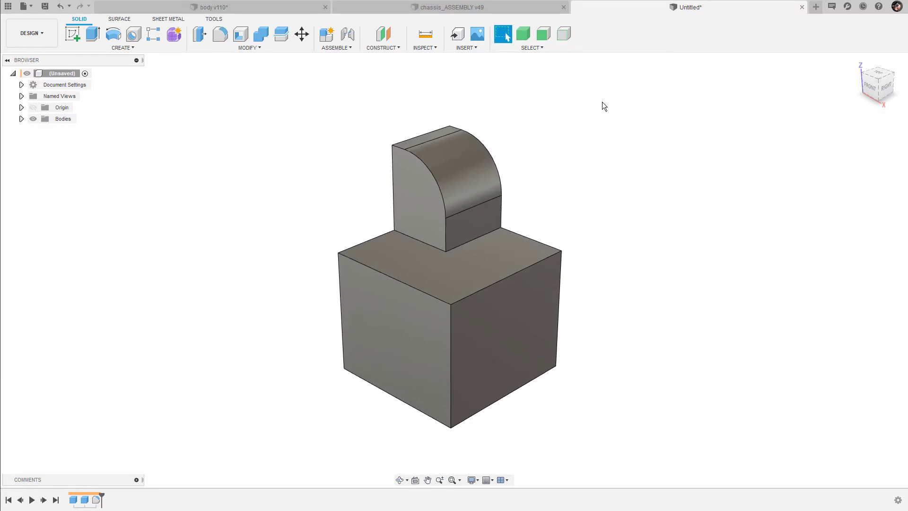
# - Tilt the upper block's side face 28° about a pivot at its top corner
pyautogui.press('m')
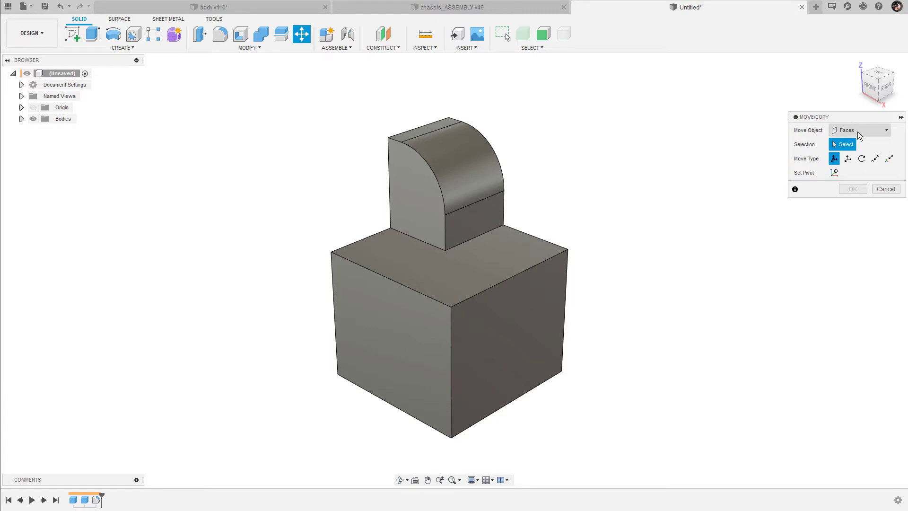
pyautogui.click(398, 177)
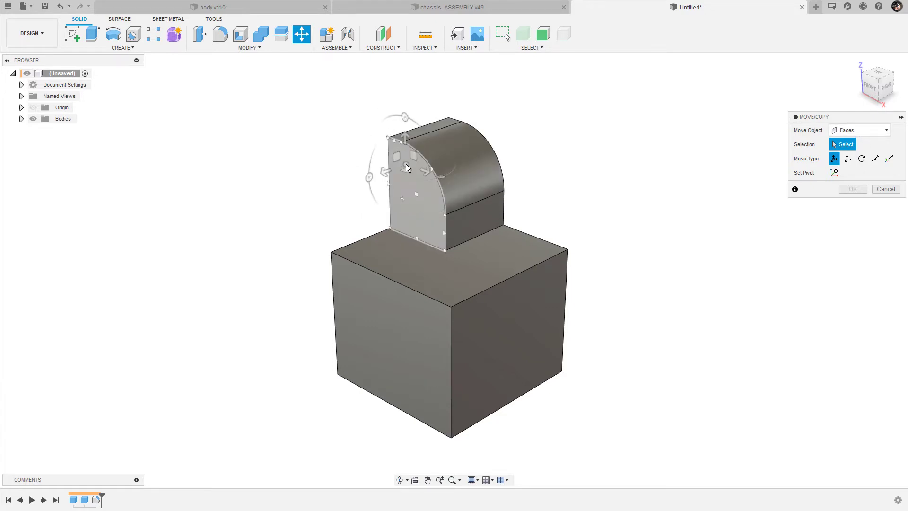
pyautogui.click(408, 163)
pyautogui.click(834, 172)
pyautogui.click(395, 139)
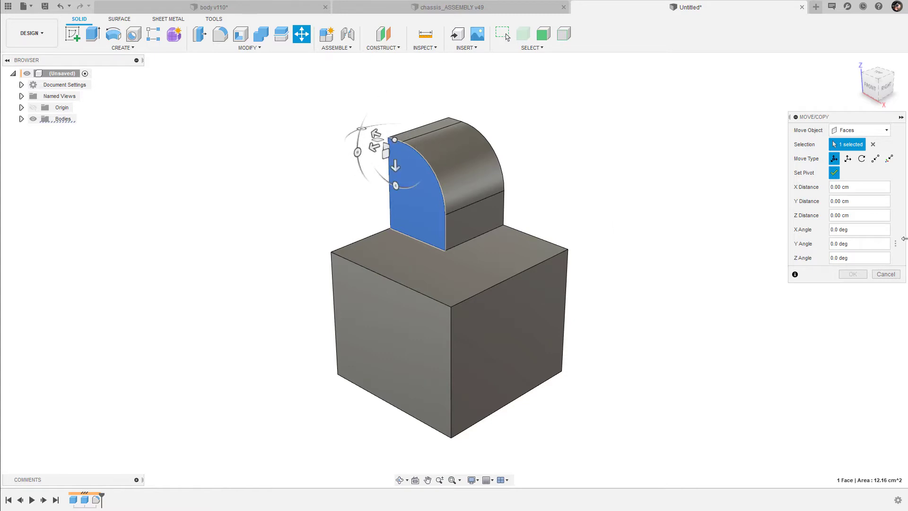
pyautogui.click(835, 172)
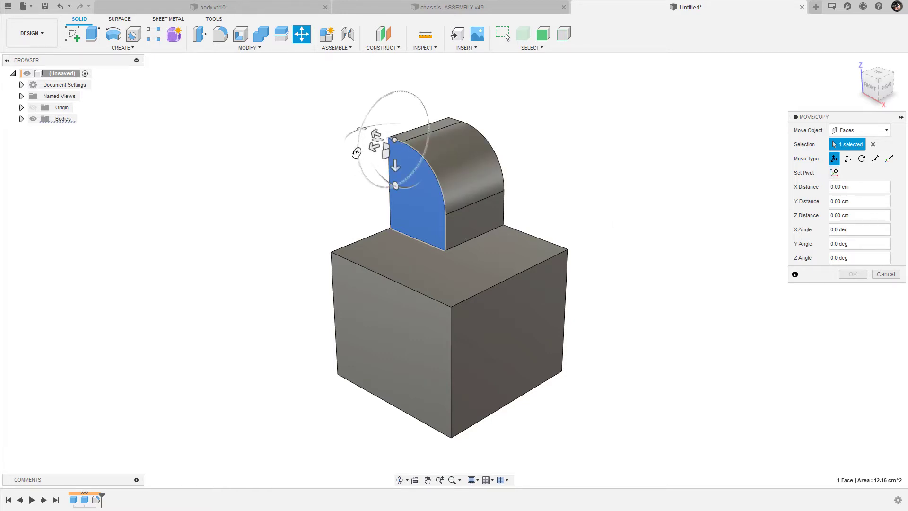
pyautogui.moveTo(358, 152); pyautogui.dragTo(358, 129)
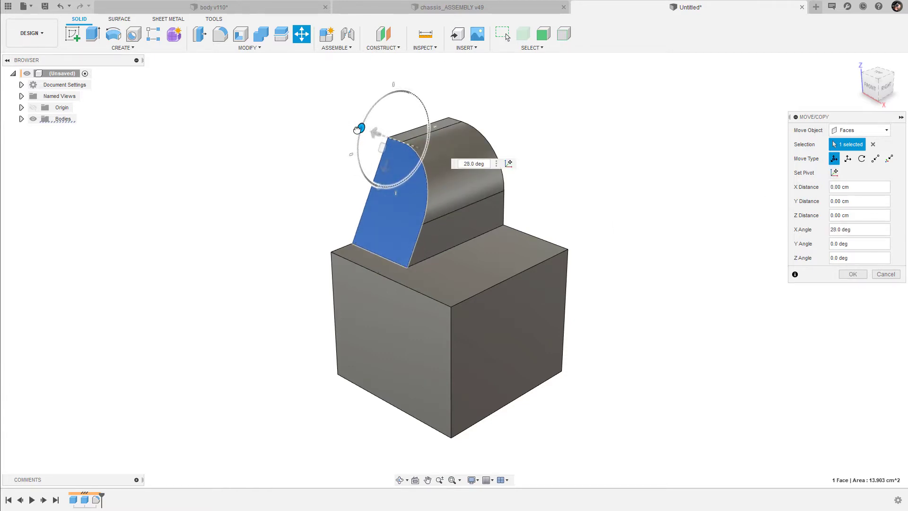
pyautogui.click(853, 273)
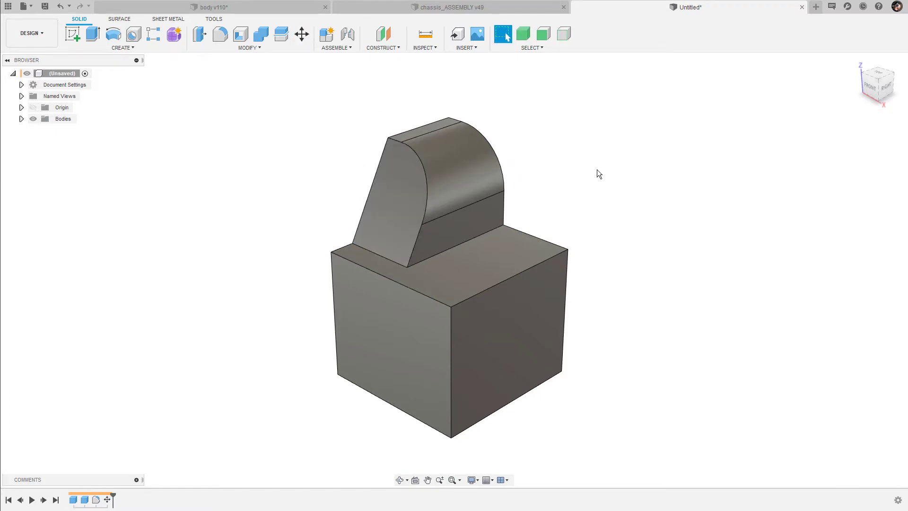
pyautogui.press('i')
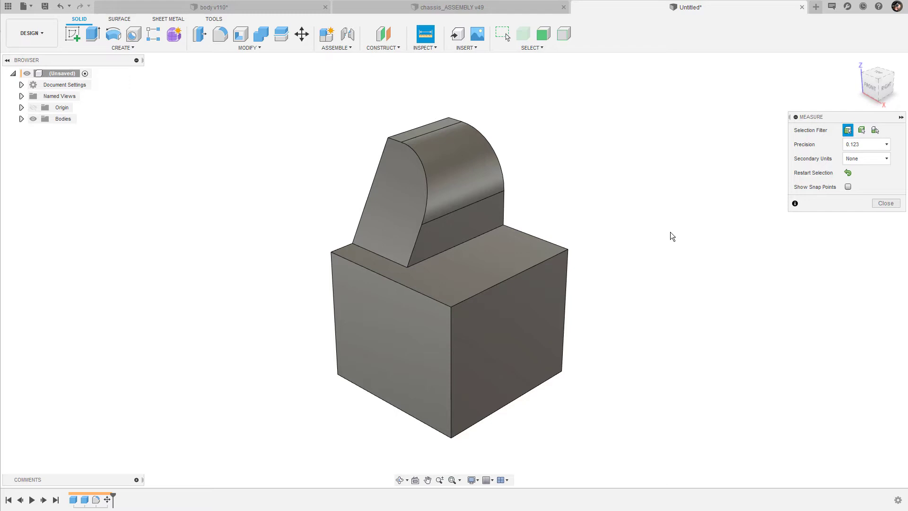
pyautogui.click(532, 267)
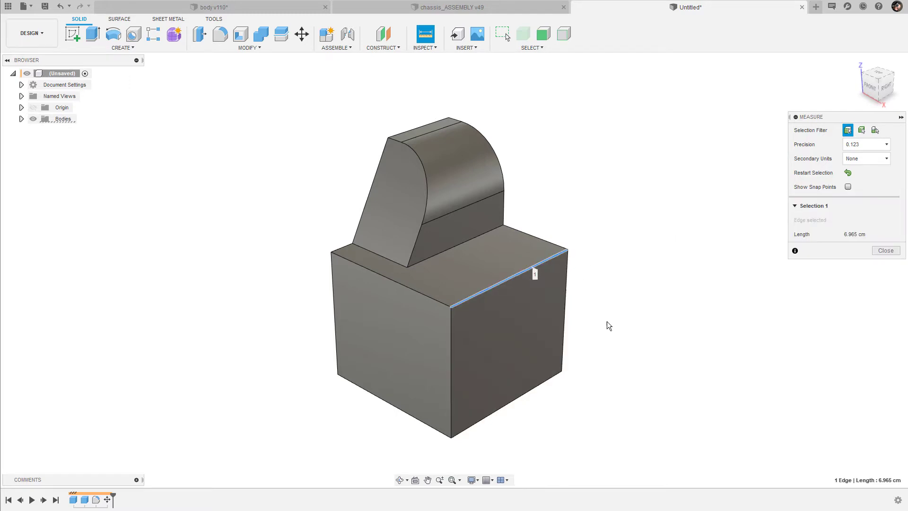
pyautogui.click(520, 394)
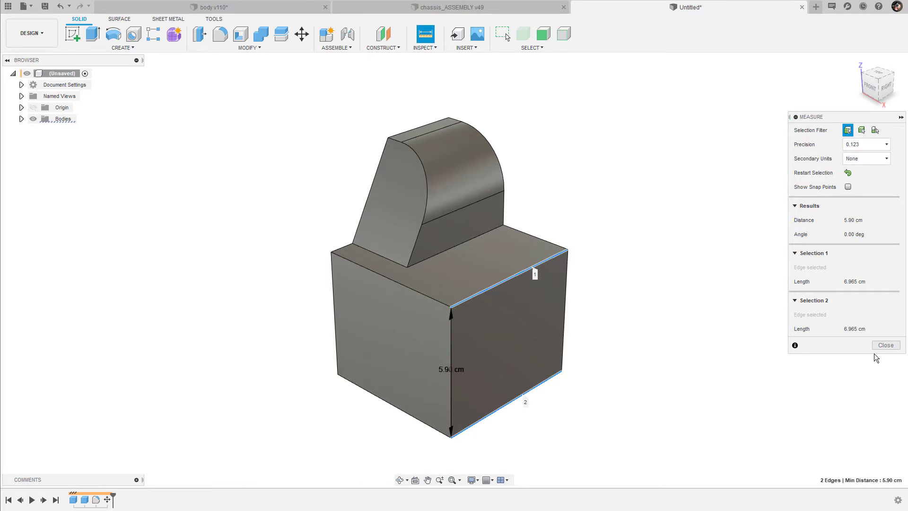
pyautogui.click(886, 345)
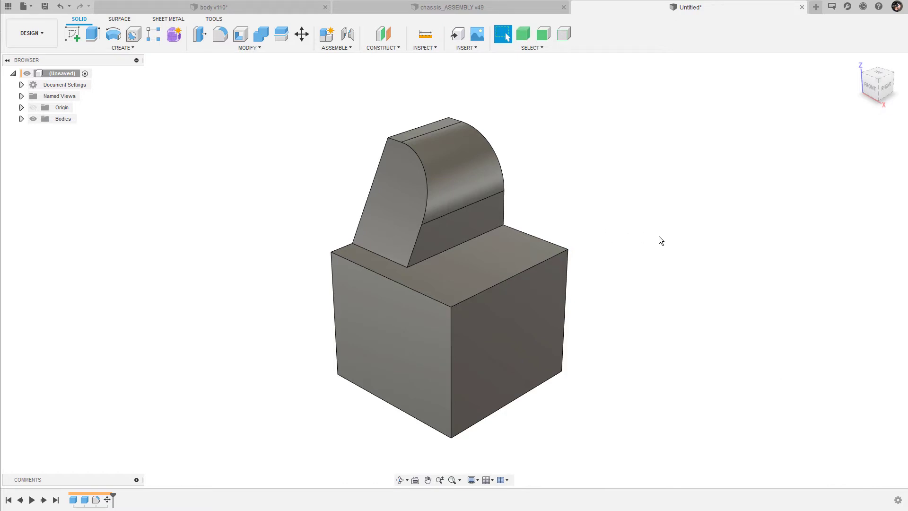
# - Read the top-right edge's length and its distance to the bottom-right edge, then deselect
pyautogui.click(532, 266)
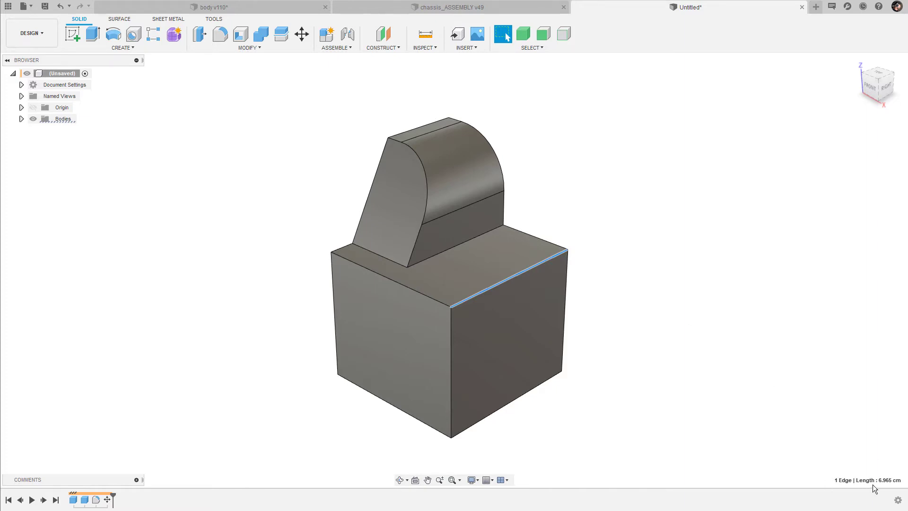
pyautogui.keyDown('ctrl'); pyautogui.click(527, 392); pyautogui.keyUp('ctrl')
pyautogui.click(689, 257)
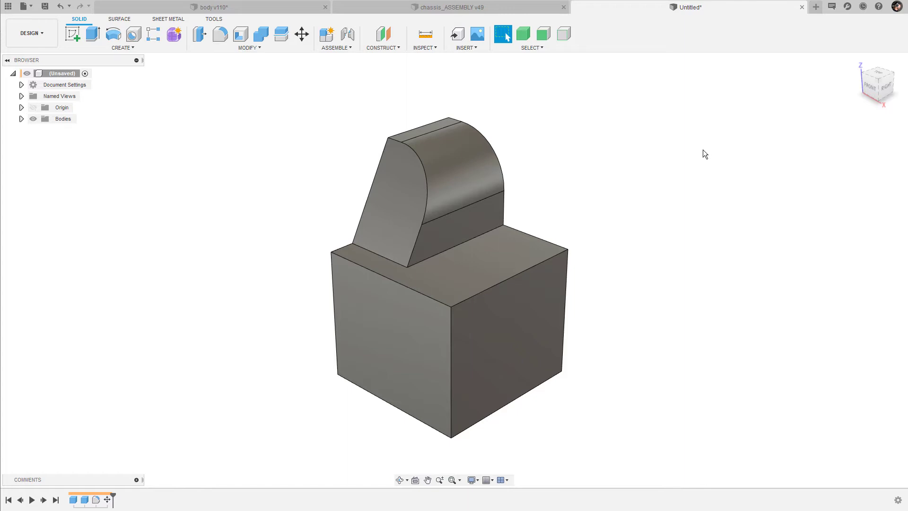
# - Read the front face's area and the top-left corner's coordinates, clearing each selection
pyautogui.click(378, 344)
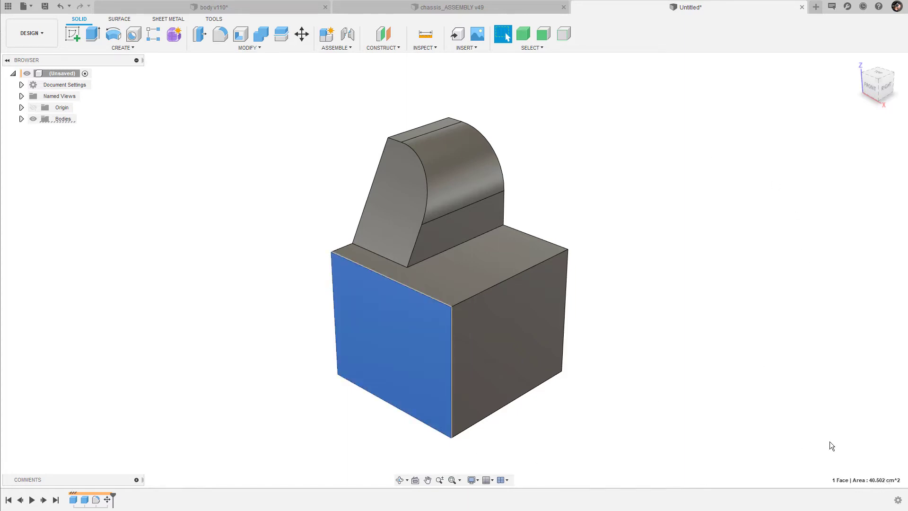
pyautogui.click(626, 139)
pyautogui.click(330, 252)
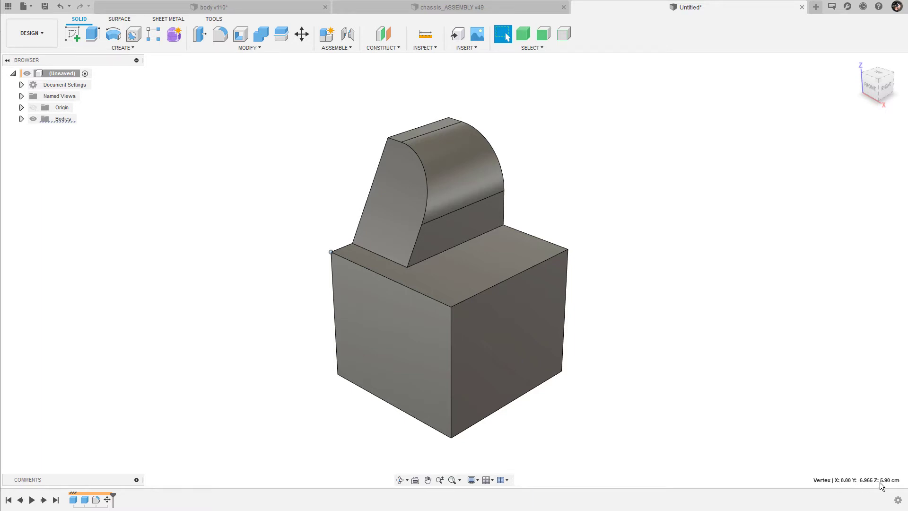
pyautogui.click(627, 190)
# - Measure 11.422 cm between opposite box corners, showing XYZ deltas 6.865, 6.965 and -5.90 cm
pyautogui.press('i')
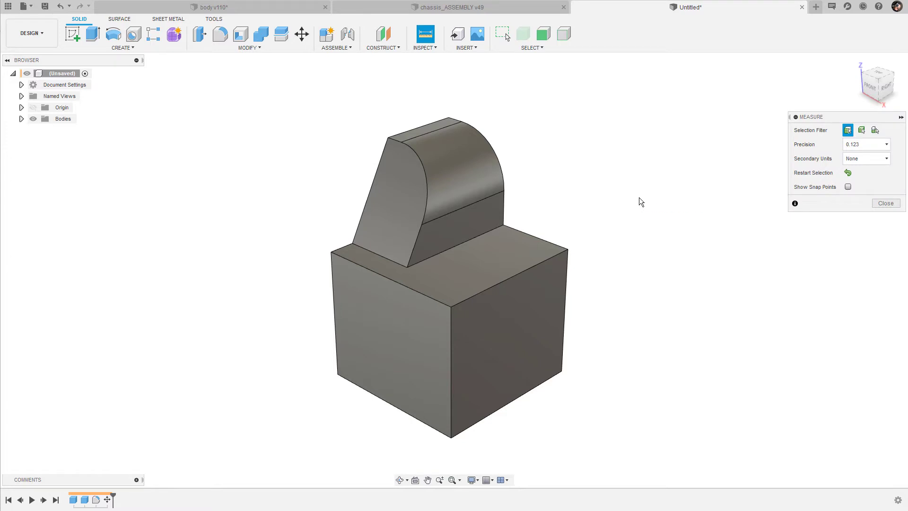
pyautogui.click(331, 252)
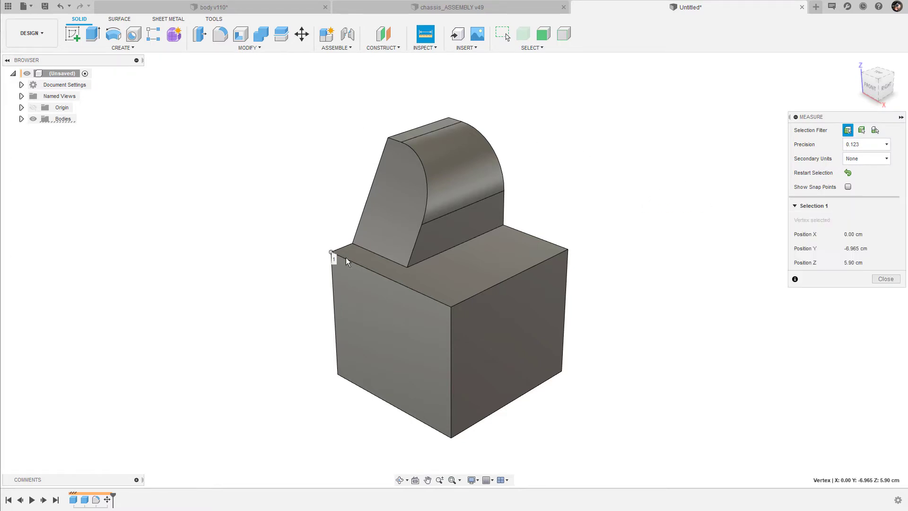
pyautogui.click(562, 370)
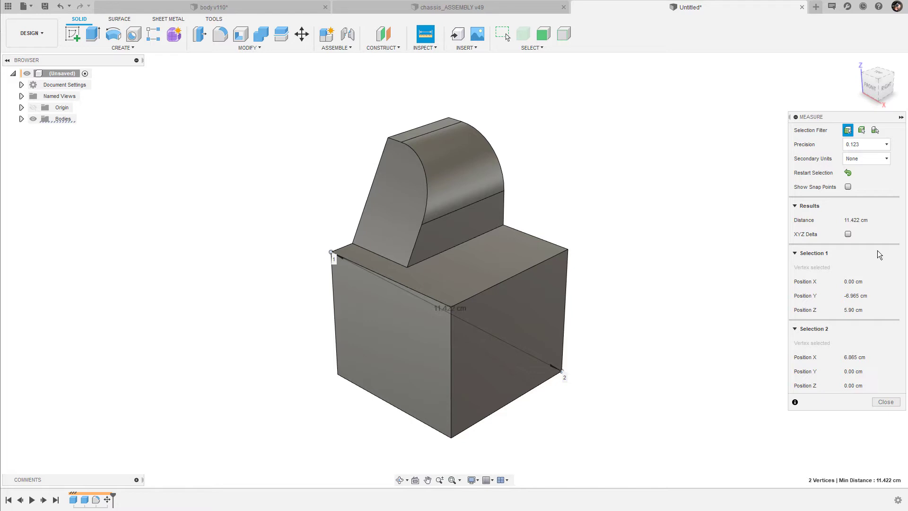
pyautogui.click(847, 234)
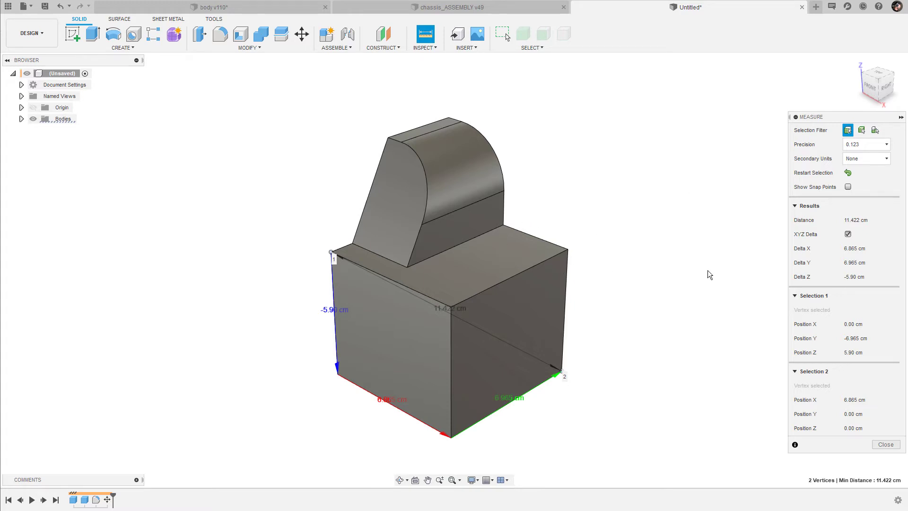
# - Measure the 90° angle between left and right faces and 118° between top and slanted faces
pyautogui.click(849, 173)
pyautogui.click(383, 325)
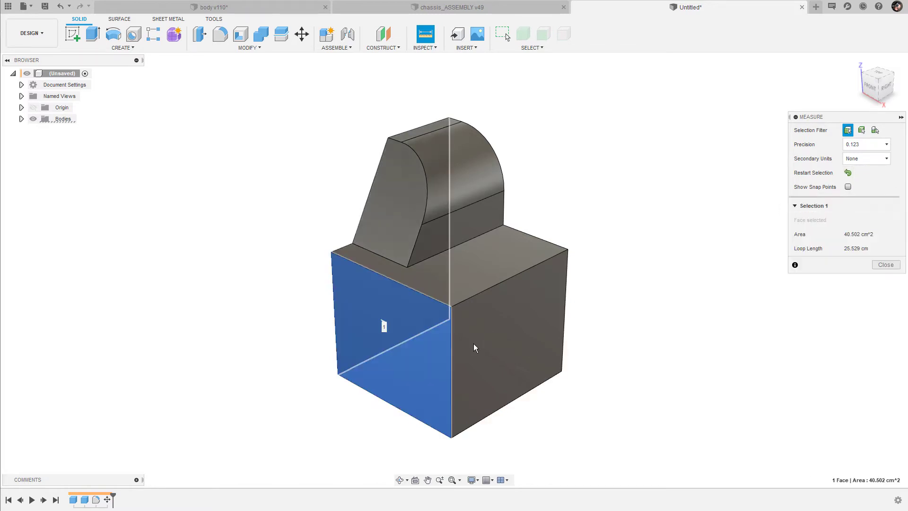
pyautogui.click(546, 327)
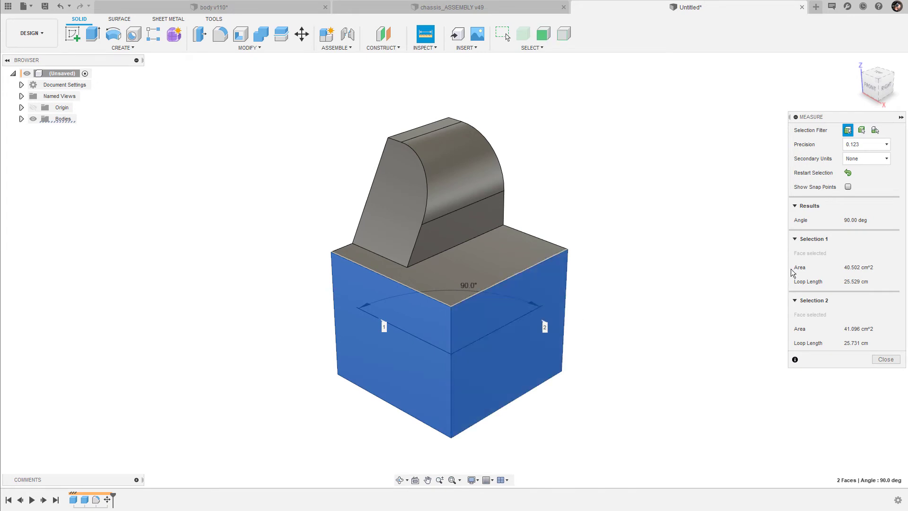
pyautogui.click(848, 173)
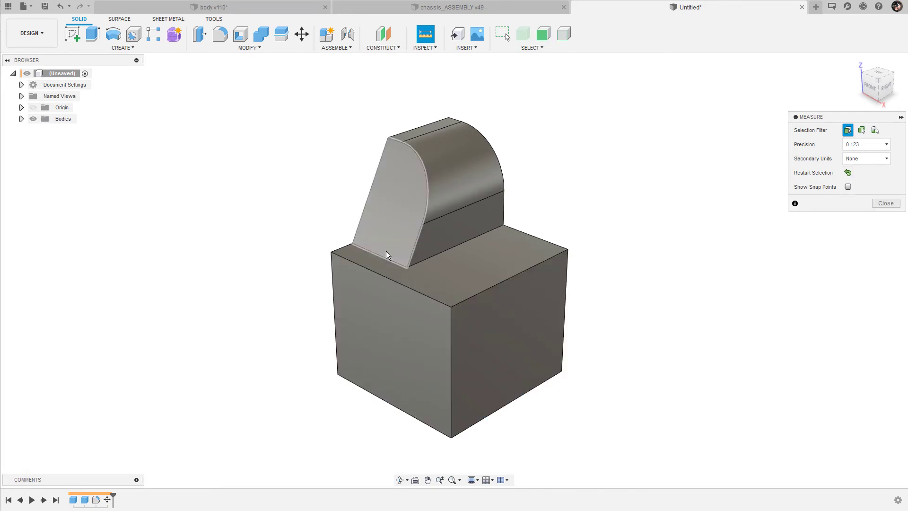
pyautogui.click(369, 260)
pyautogui.click(399, 219)
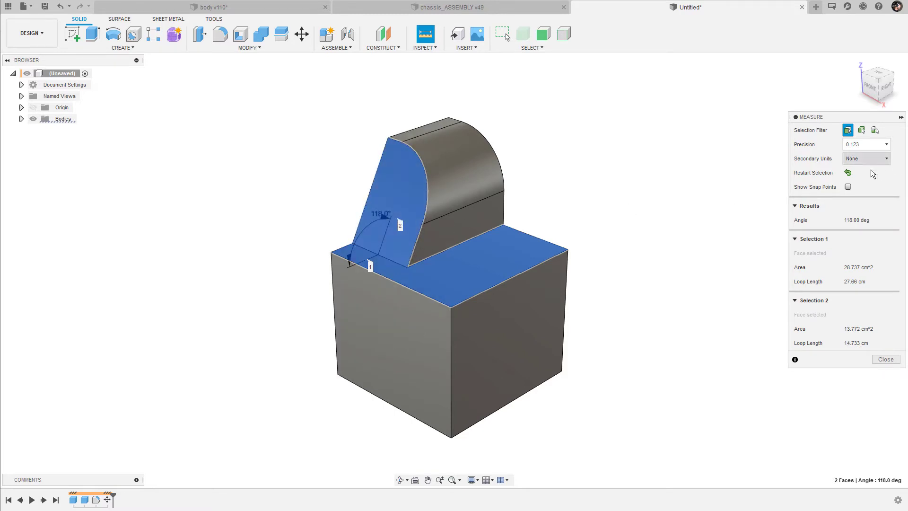
pyautogui.click(848, 173)
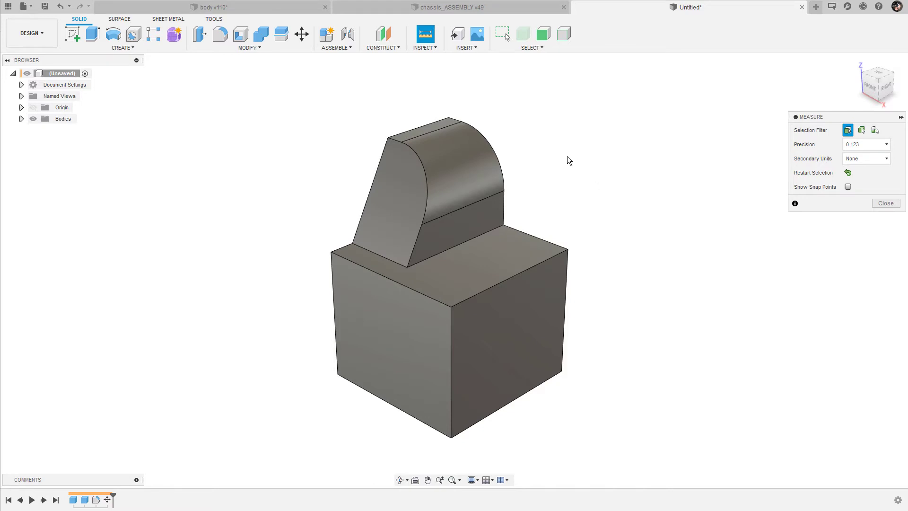
# - Measure the curved face's 2.50 cm radius, then edge-to-corner and face-to-edge distances, clearing each
pyautogui.click(464, 170)
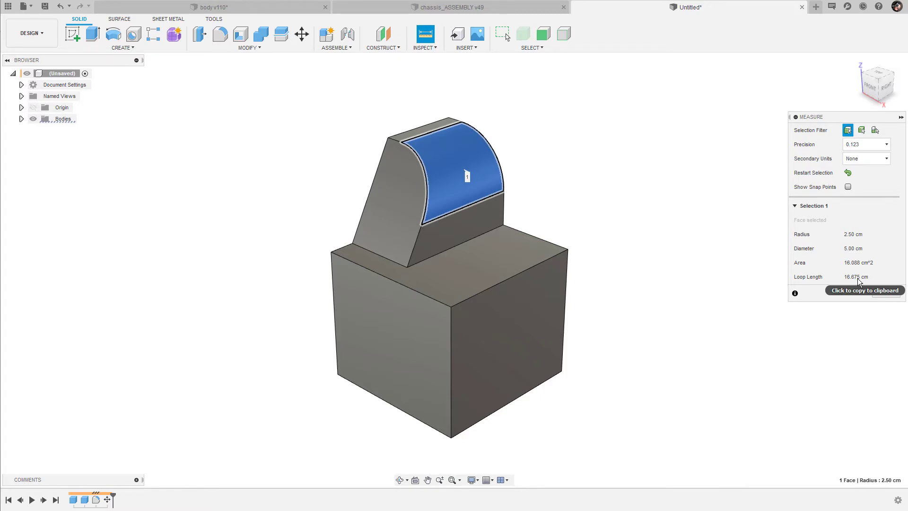
pyautogui.click(725, 302)
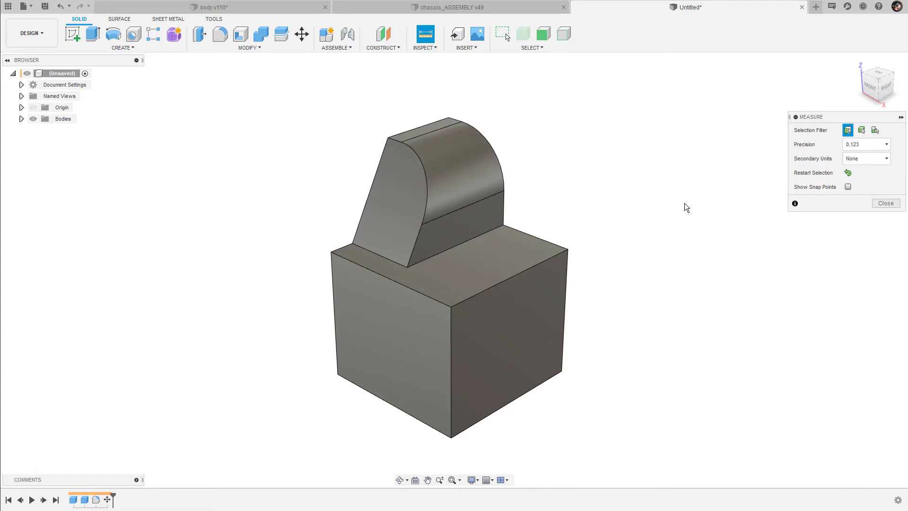
pyautogui.click(436, 254)
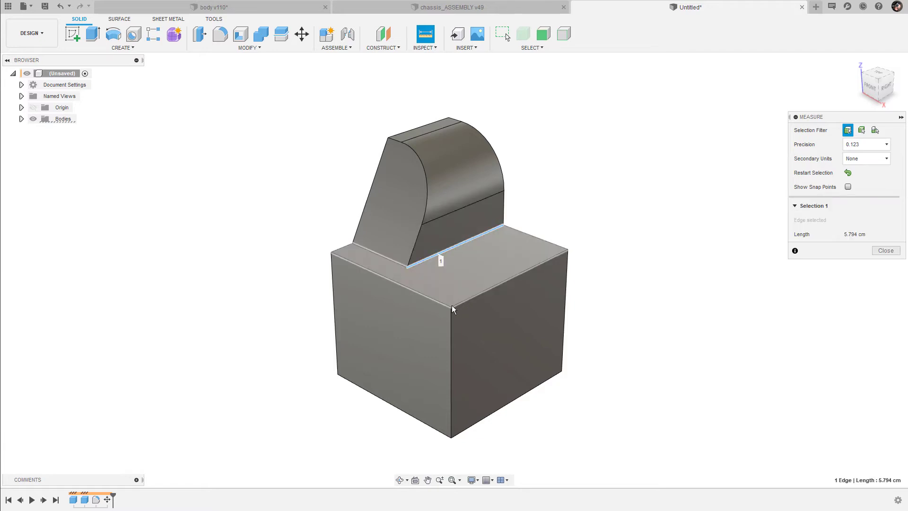
pyautogui.click(451, 307)
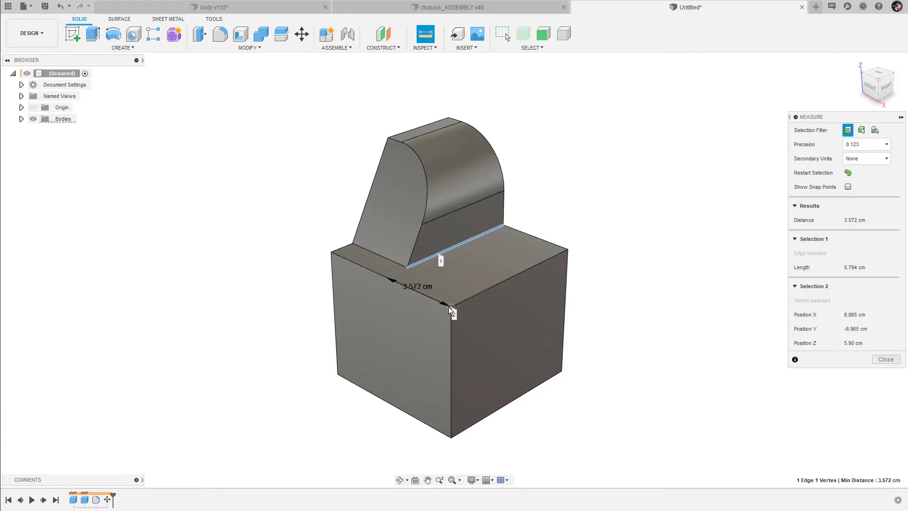
pyautogui.click(625, 239)
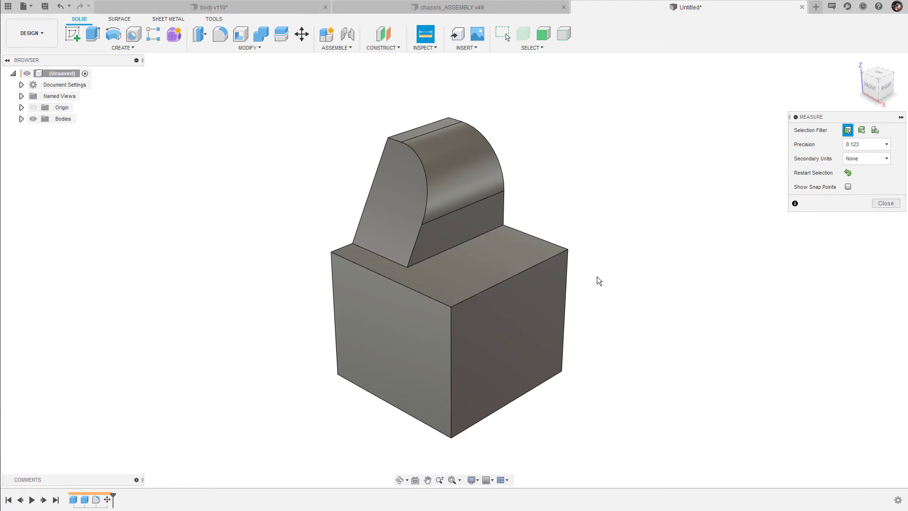
pyautogui.click(414, 348)
pyautogui.click(567, 302)
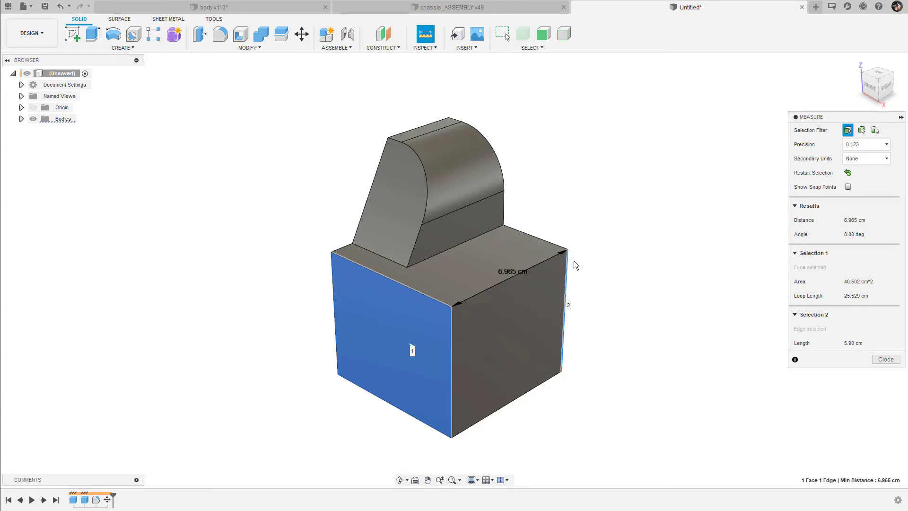
pyautogui.click(613, 252)
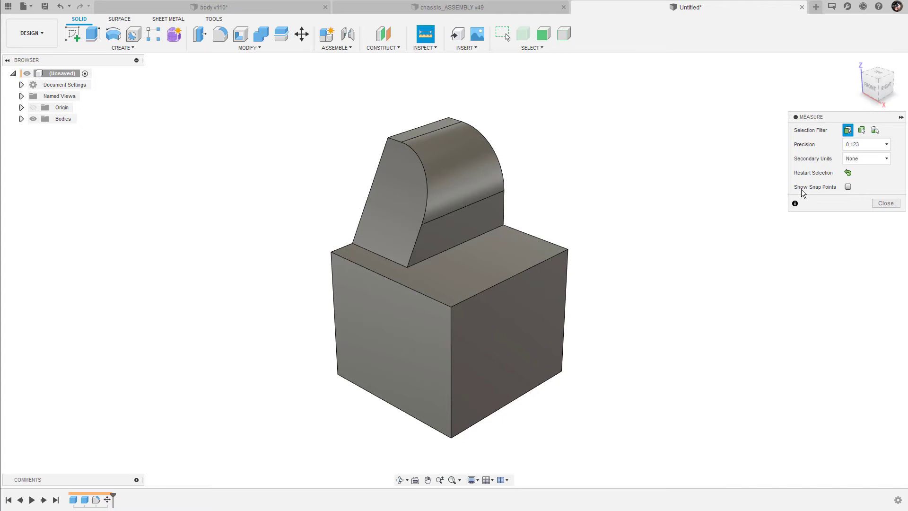
# - Enable Show Snap Points and measure 4.564 cm between the top and front vertical edge midpoints
pyautogui.click(848, 188)
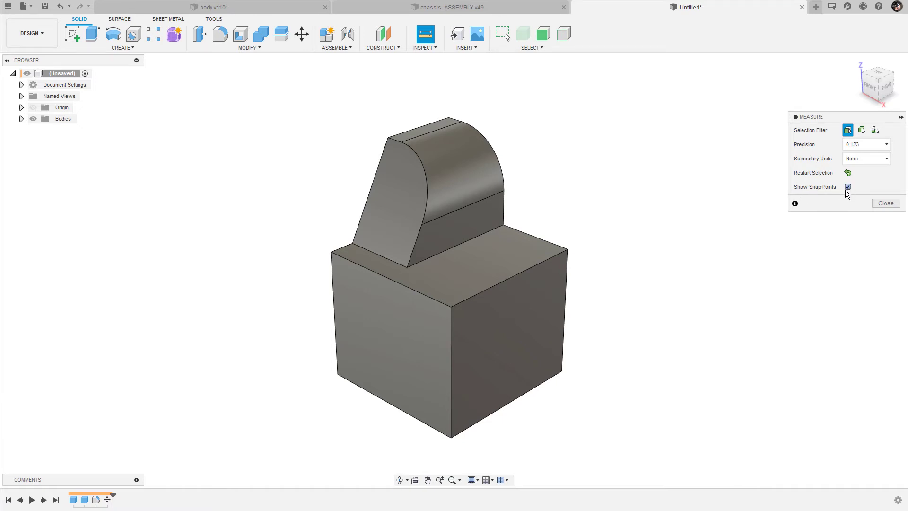
pyautogui.click(512, 276)
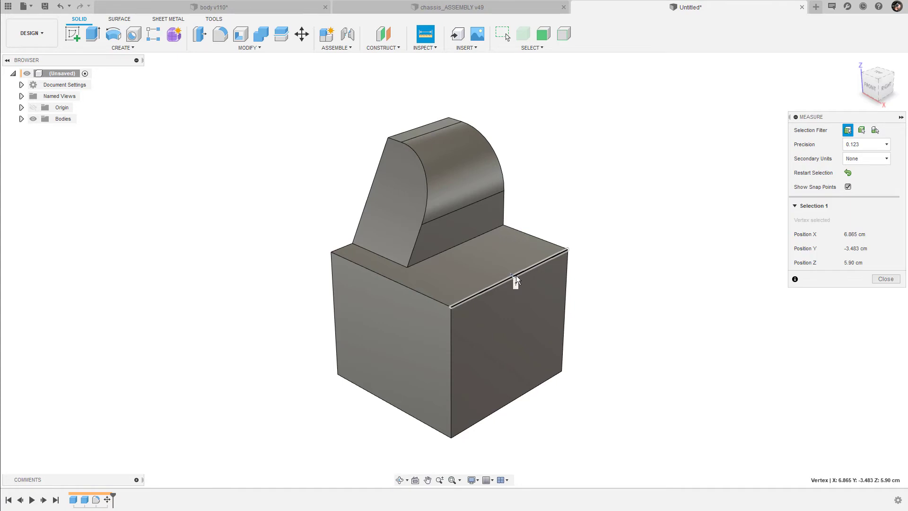
pyautogui.click(451, 374)
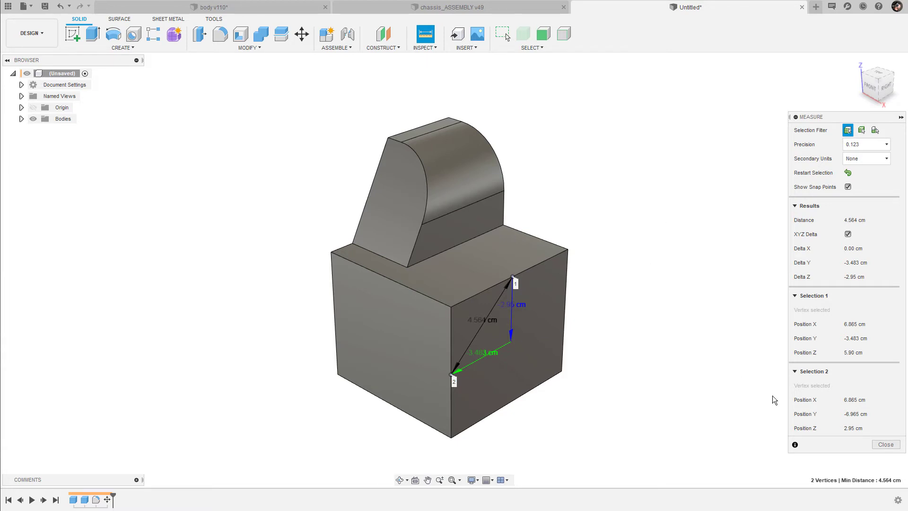
# - Close Measure and change the document units from centimetres to Inch
pyautogui.click(885, 445)
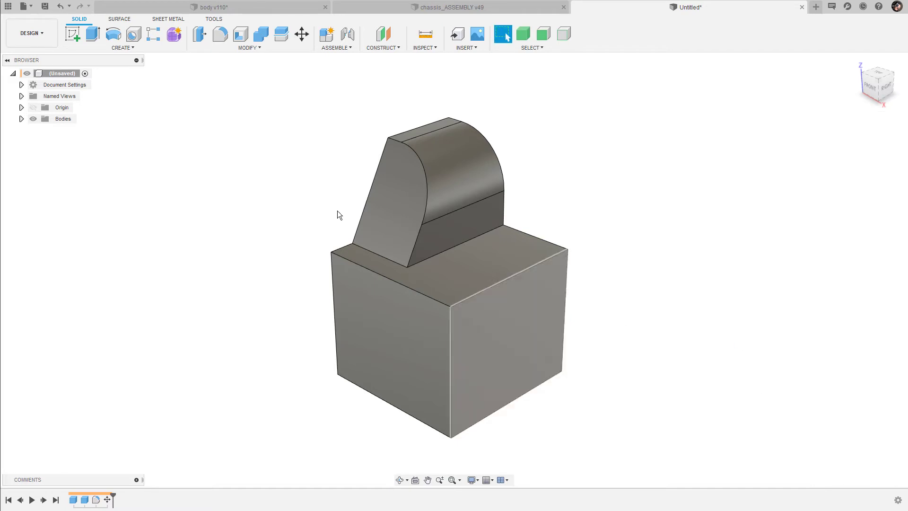
pyautogui.click(21, 84)
pyautogui.moveTo(61, 97)
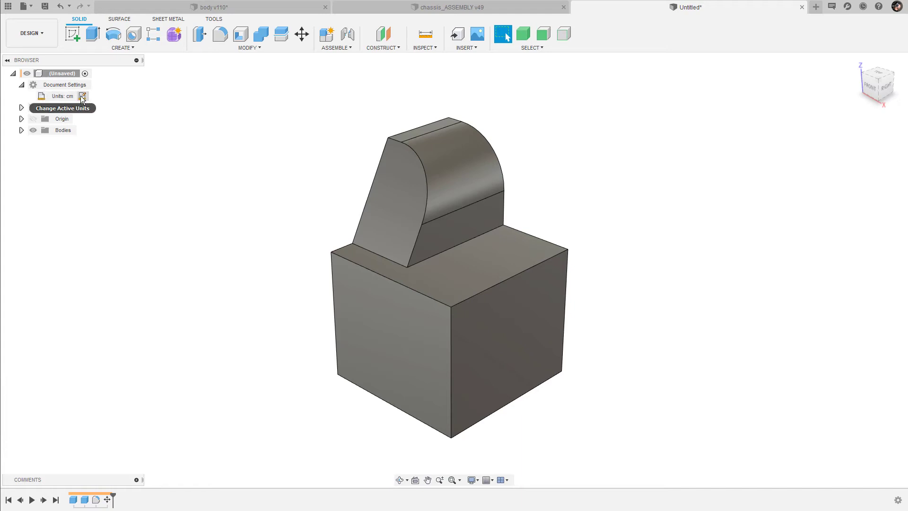
pyautogui.click(83, 96)
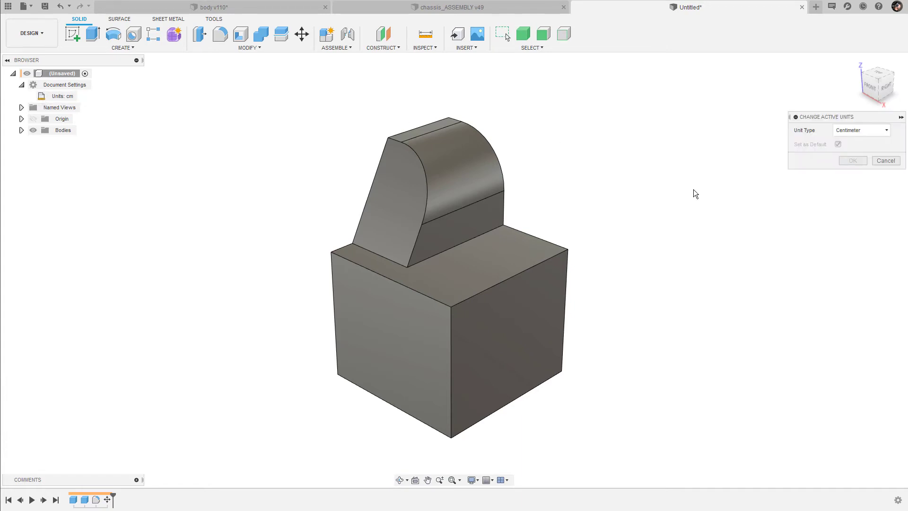
pyautogui.click(867, 132)
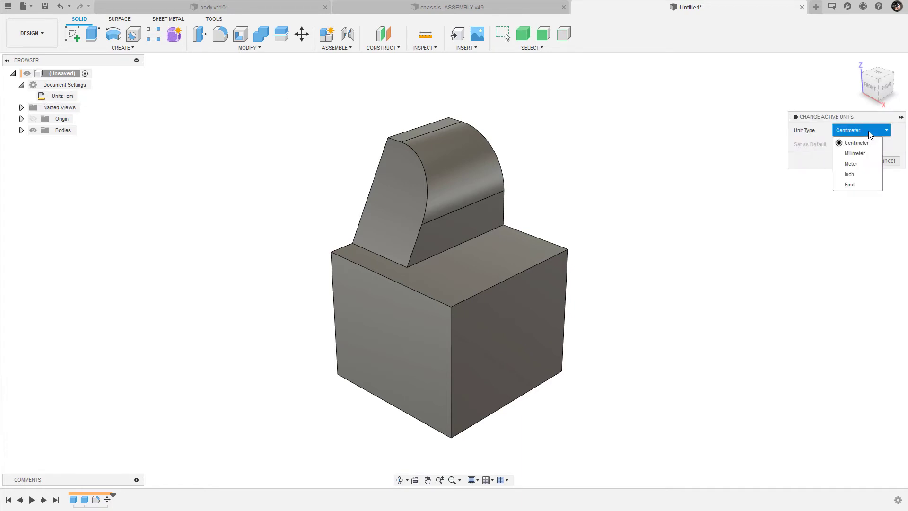
pyautogui.click(856, 173)
pyautogui.click(858, 160)
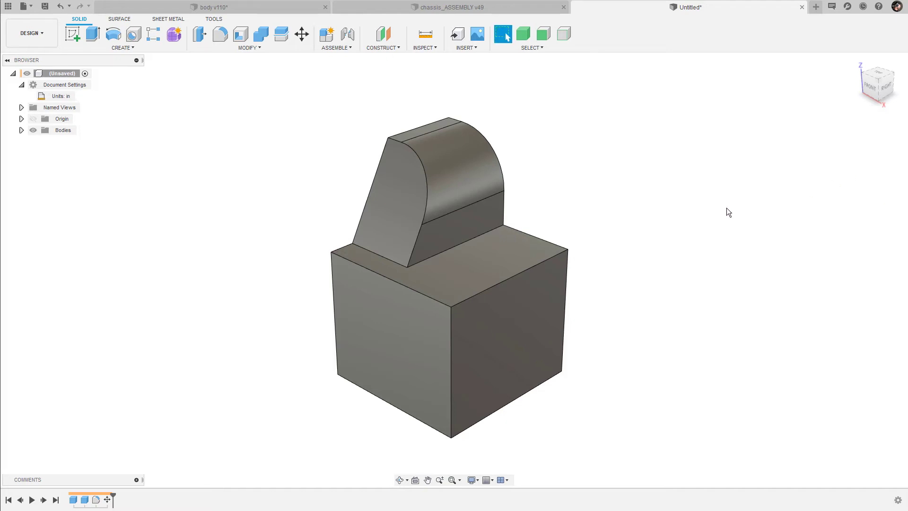
# - Re-measure the edge midpoints as 1.797 in and add cm secondary units reading 4.564 cm
pyautogui.press('i')
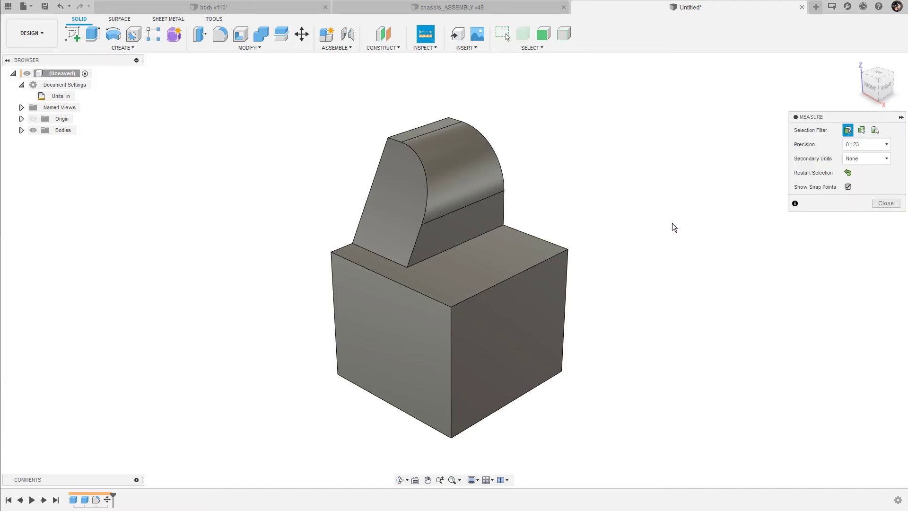
pyautogui.click(511, 276)
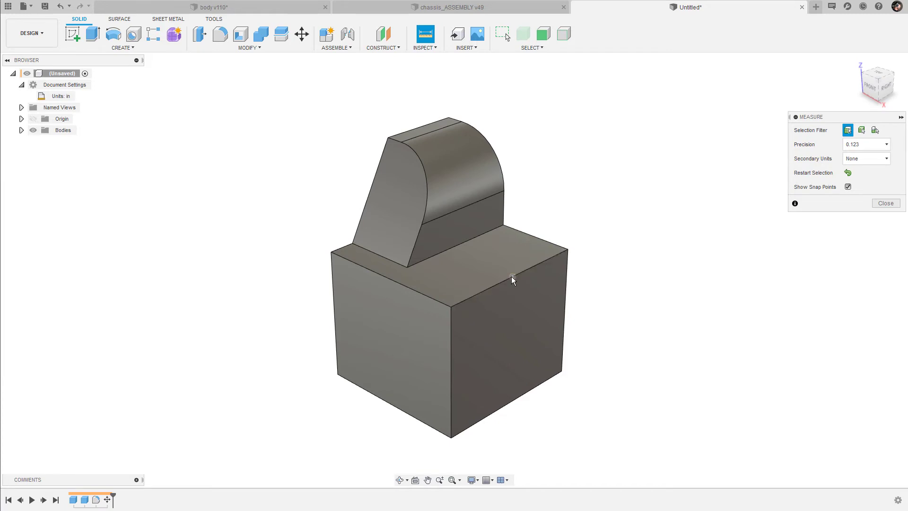
pyautogui.click(451, 373)
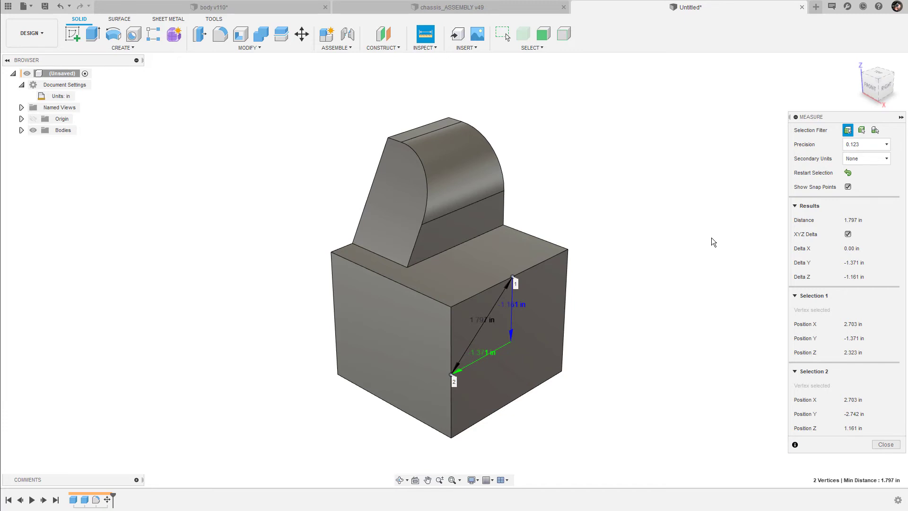
pyautogui.click(880, 161)
pyautogui.click(864, 192)
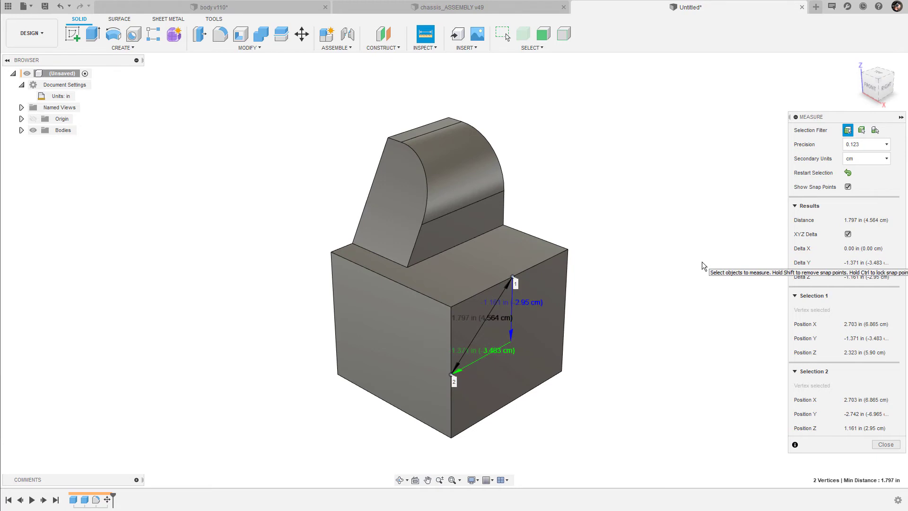
# - Exit Measure and set the document units back to Centimeter
pyautogui.press('Escape')
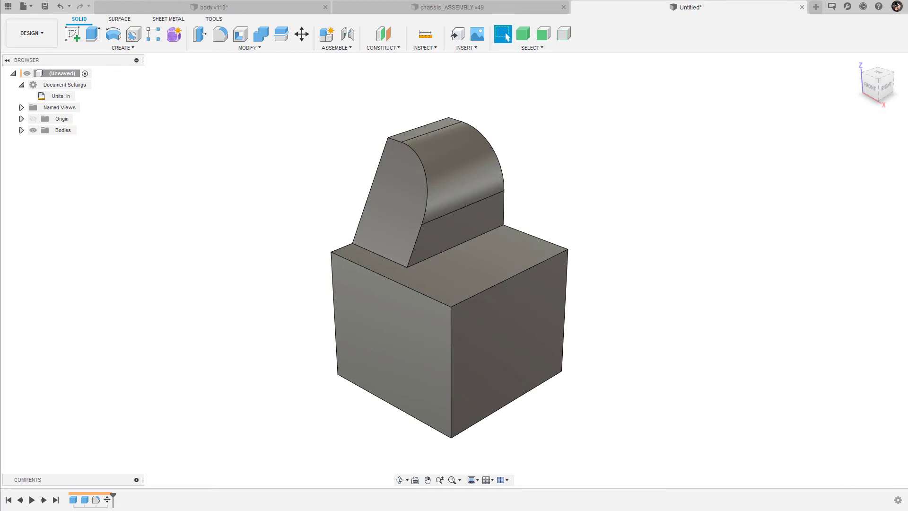
pyautogui.click(73, 96)
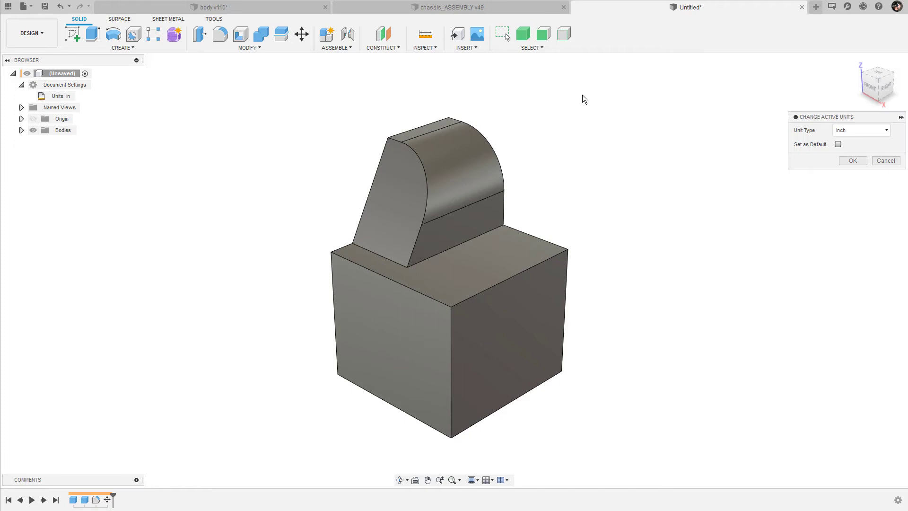
pyautogui.click(863, 130)
pyautogui.click(858, 142)
pyautogui.click(853, 161)
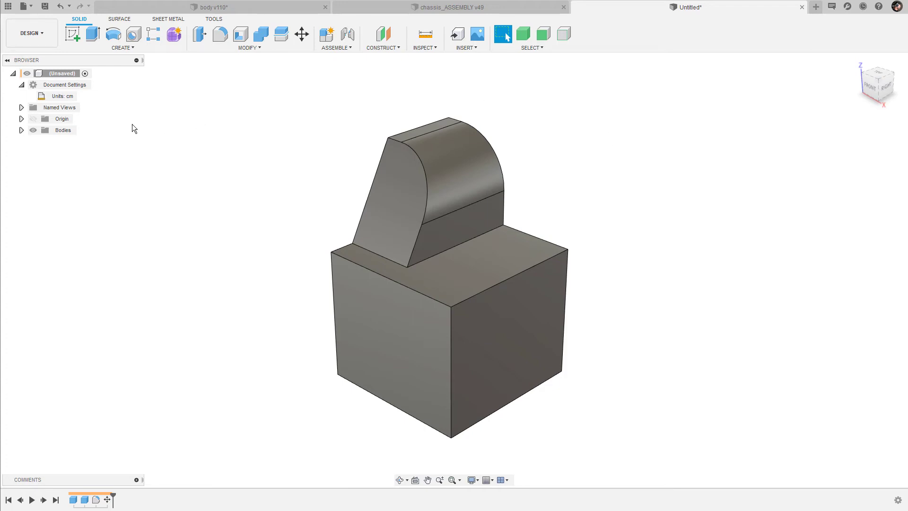
# - Show Body1's Properties: Steel, 7.85 g/cm³, 340.372 cm³ volume, 2671.916 g mass
pyautogui.click(21, 131)
pyautogui.rightClick(78, 142)
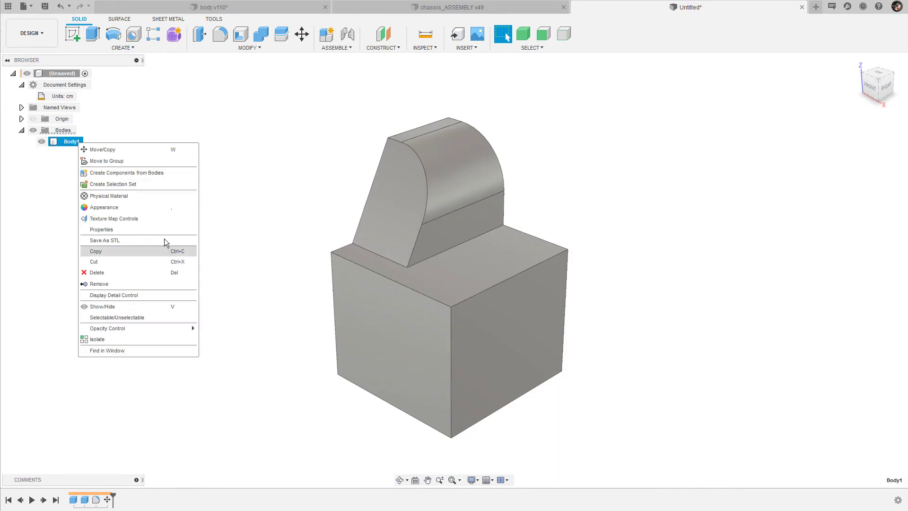
pyautogui.click(133, 229)
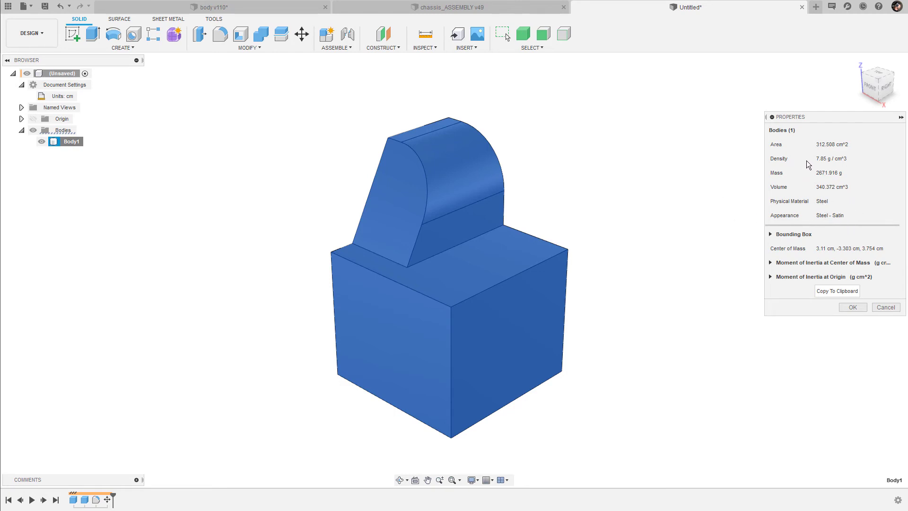
# - Replace Body1's steel physical material with Pine from the Wood library
pyautogui.click(852, 307)
pyautogui.rightClick(64, 142)
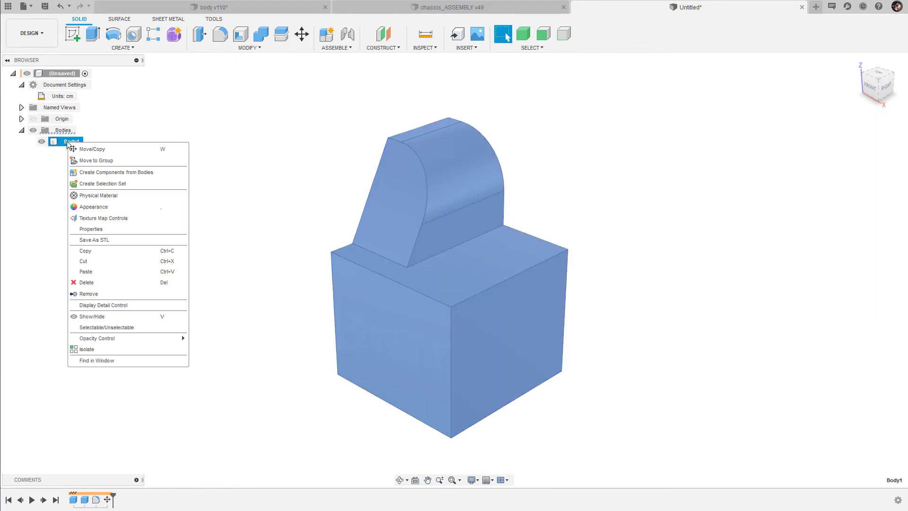
pyautogui.click(120, 194)
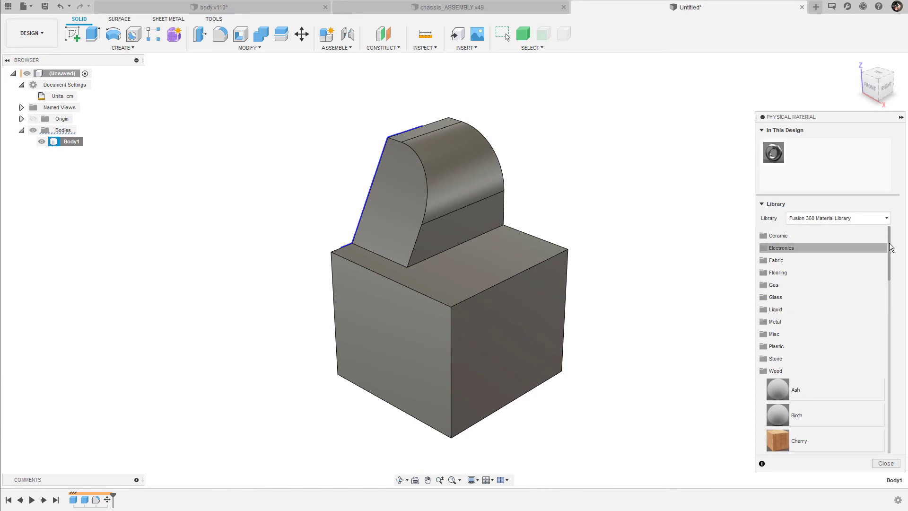
pyautogui.moveTo(890, 255); pyautogui.dragTo(895, 347)
pyautogui.moveTo(821, 371); pyautogui.dragTo(459, 296)
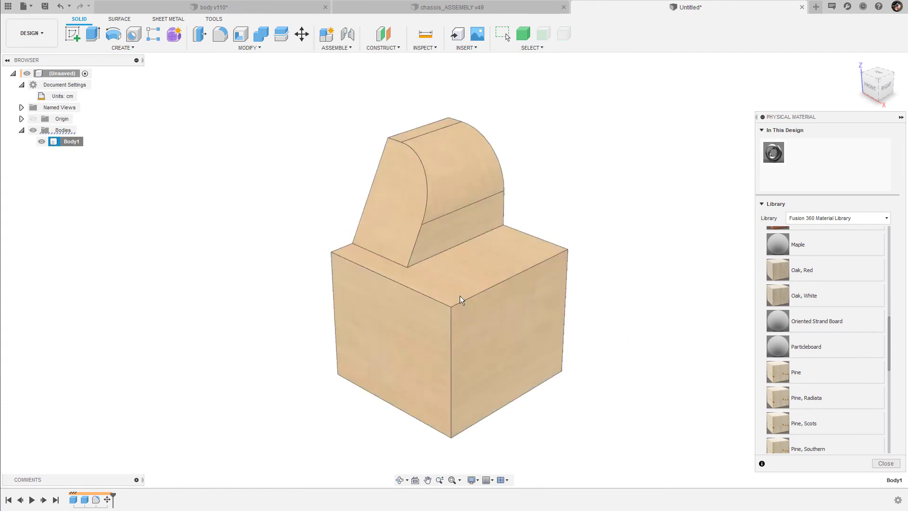
pyautogui.click(885, 463)
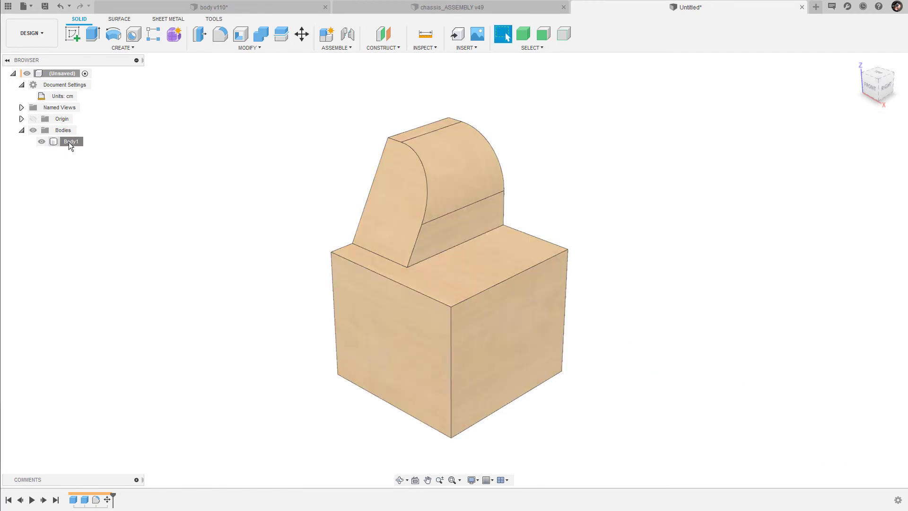
pyautogui.rightClick(70, 141)
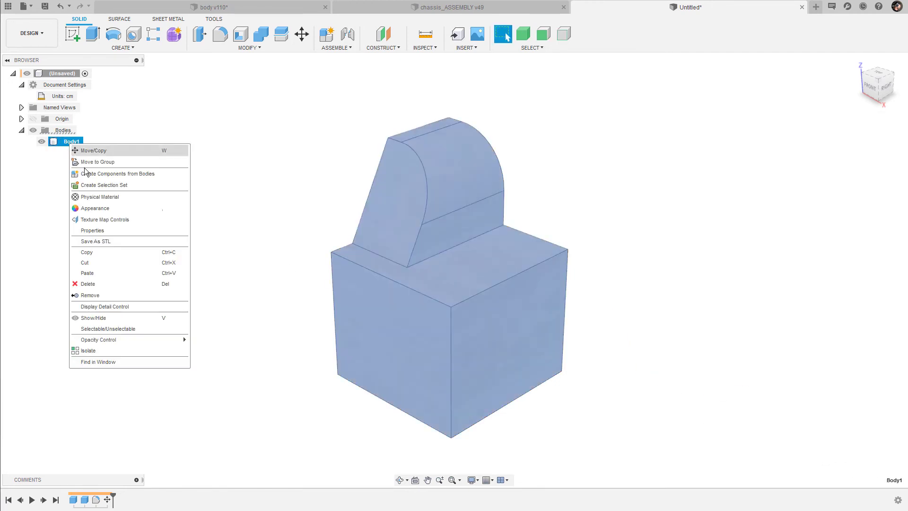
pyautogui.click(105, 231)
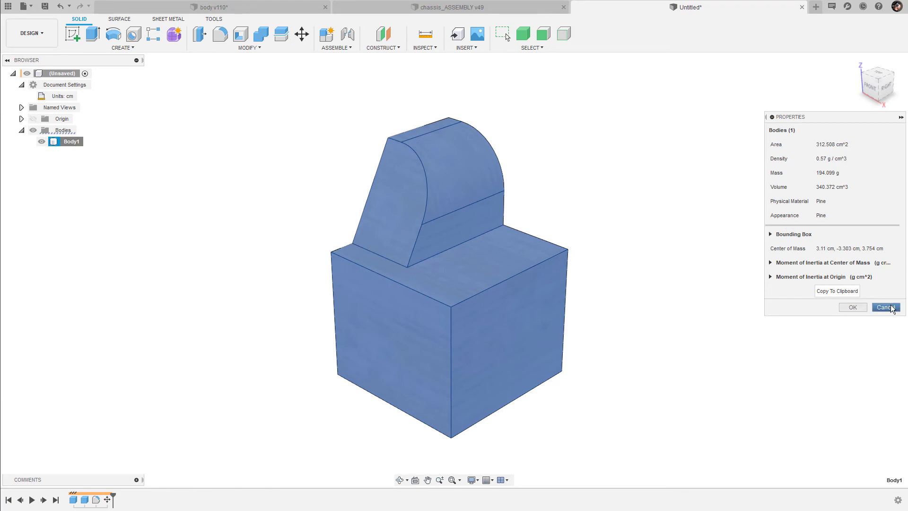
pyautogui.click(859, 307)
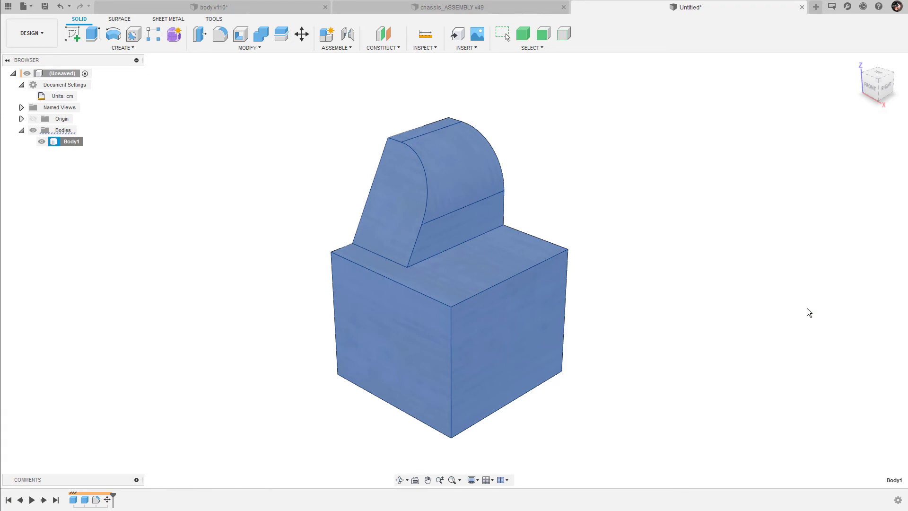
# - Override Body1's appearance with grey Steel - Satin metal, then reopen its Properties to check
pyautogui.click(284, 49)
pyautogui.click(215, 226)
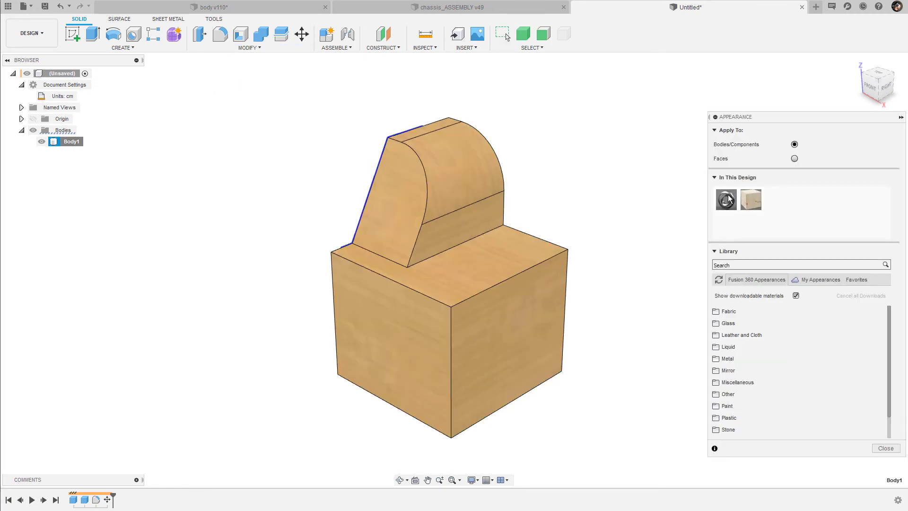
pyautogui.moveTo(725, 199)
pyautogui.mouseDown()
pyautogui.moveTo(472, 290)
pyautogui.moveTo(451, 265)
pyautogui.mouseUp()
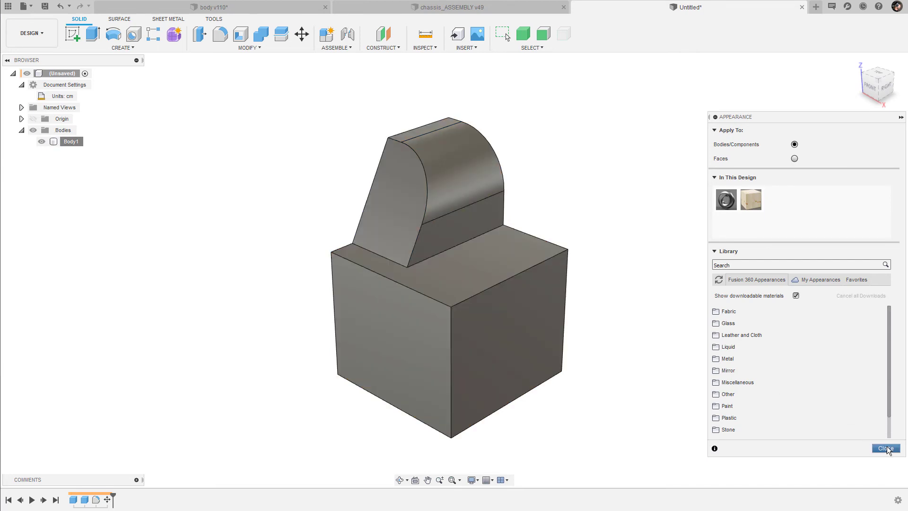
pyautogui.click(885, 448)
pyautogui.rightClick(68, 142)
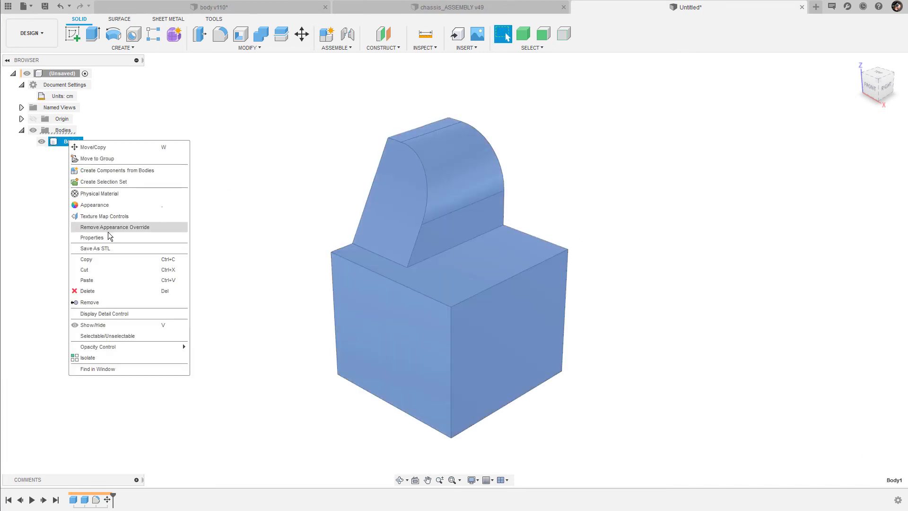
pyautogui.click(109, 238)
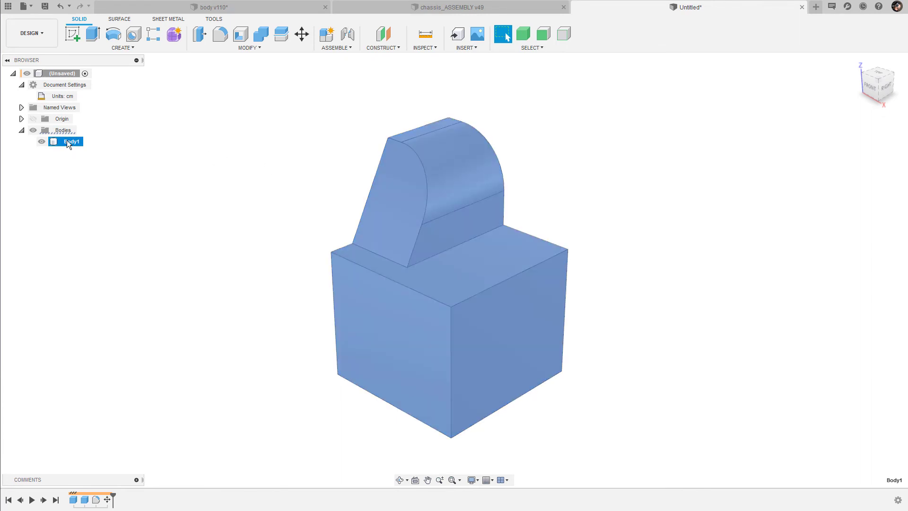
pyautogui.rightClick(68, 141)
pyautogui.click(108, 195)
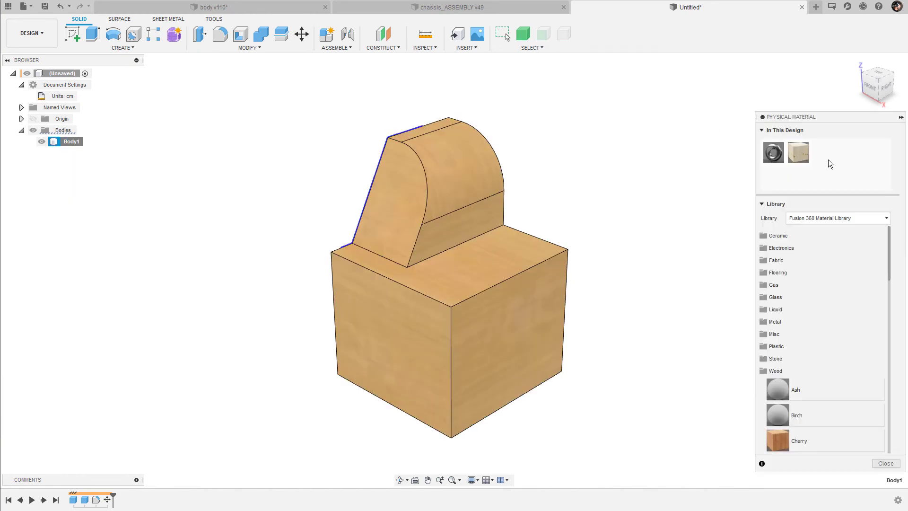
pyautogui.rightClick(800, 152)
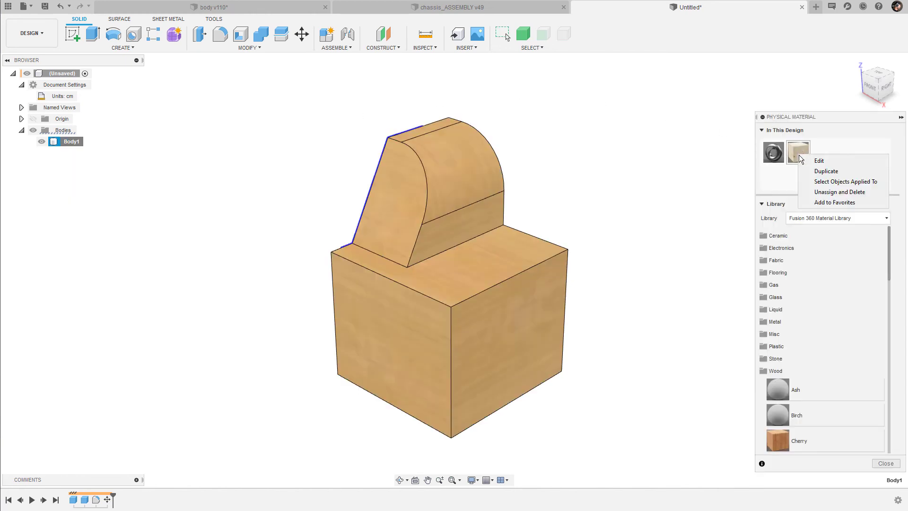
pyautogui.click(837, 164)
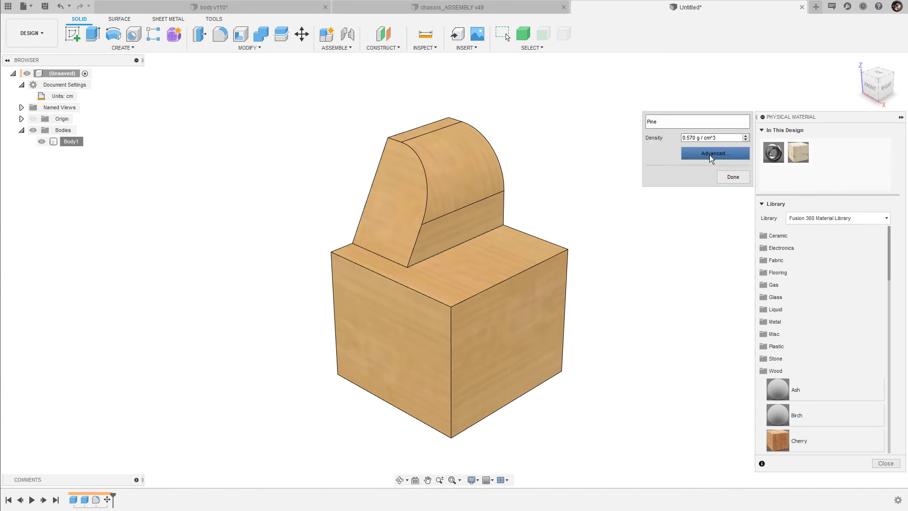
pyautogui.click(709, 155)
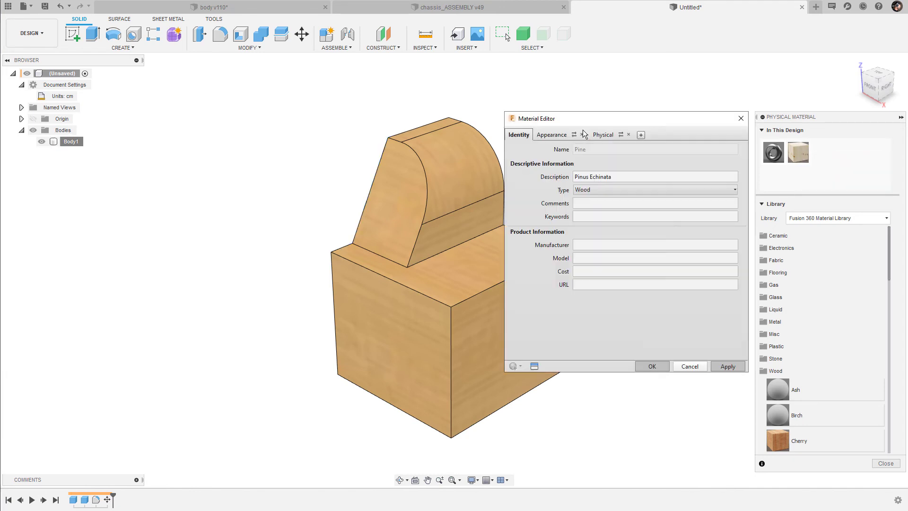
pyautogui.click(558, 136)
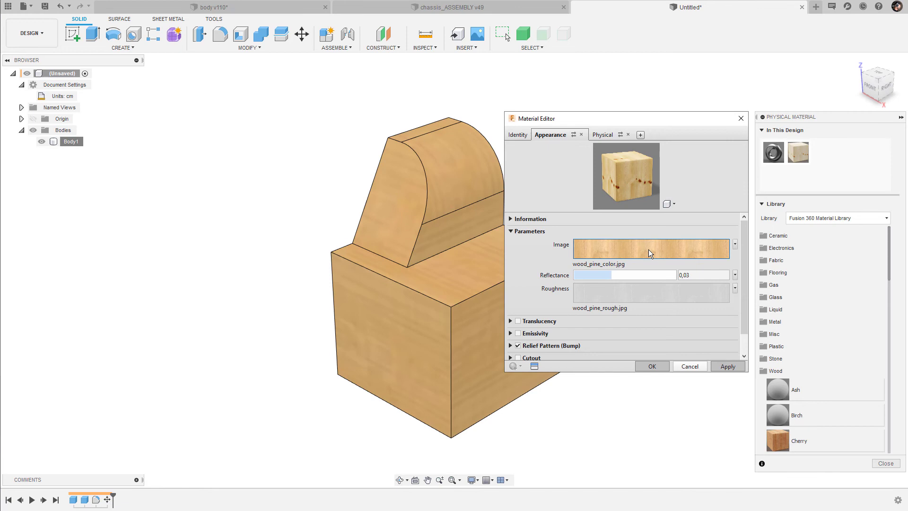
pyautogui.click(602, 135)
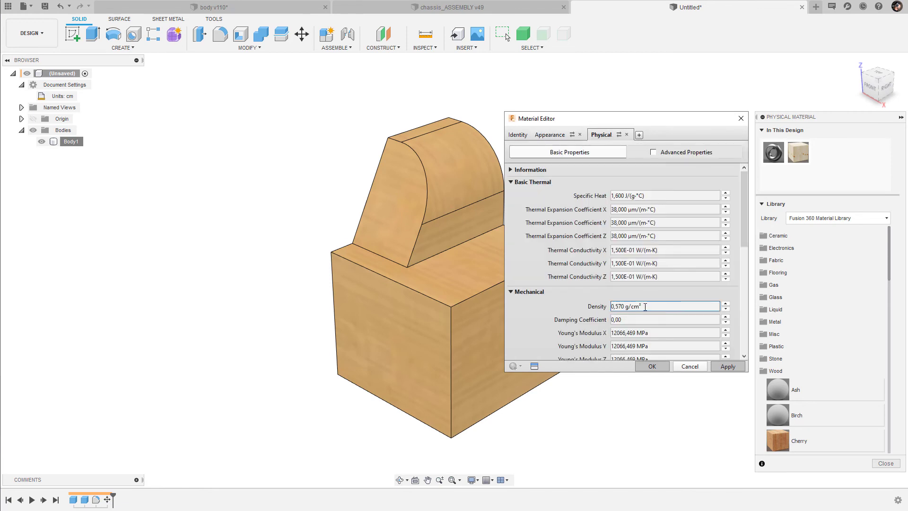
pyautogui.click(689, 367)
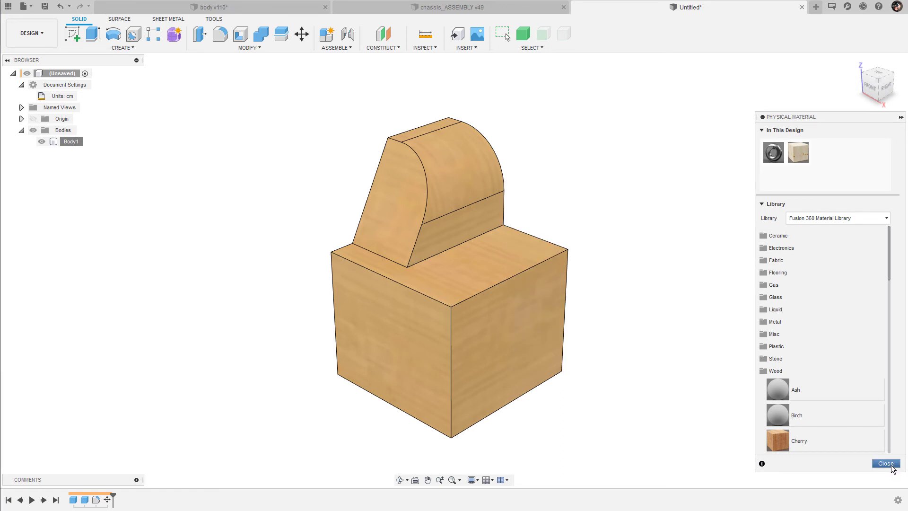
pyautogui.click(886, 463)
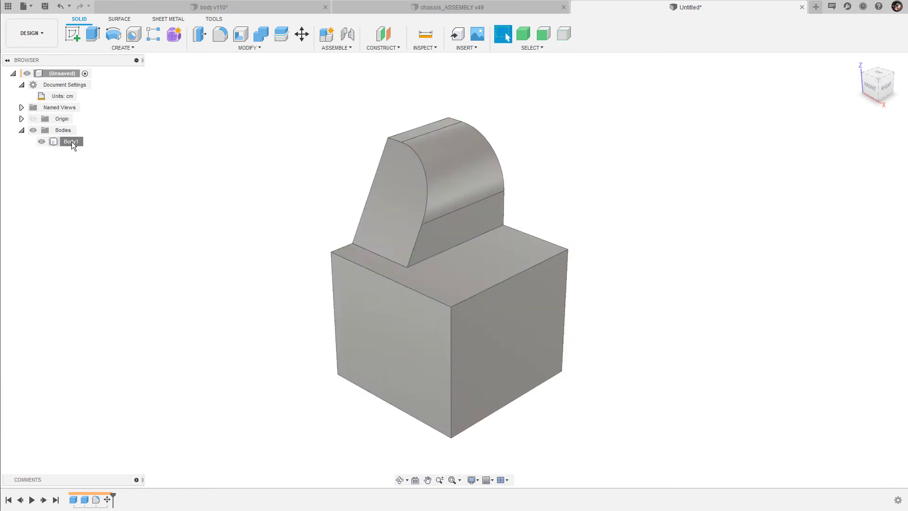
# - Show Body1's Properties with the bounding box expanded: 6.865 × 6.965 × 10.00 cm
pyautogui.rightClick(72, 142)
pyautogui.click(126, 241)
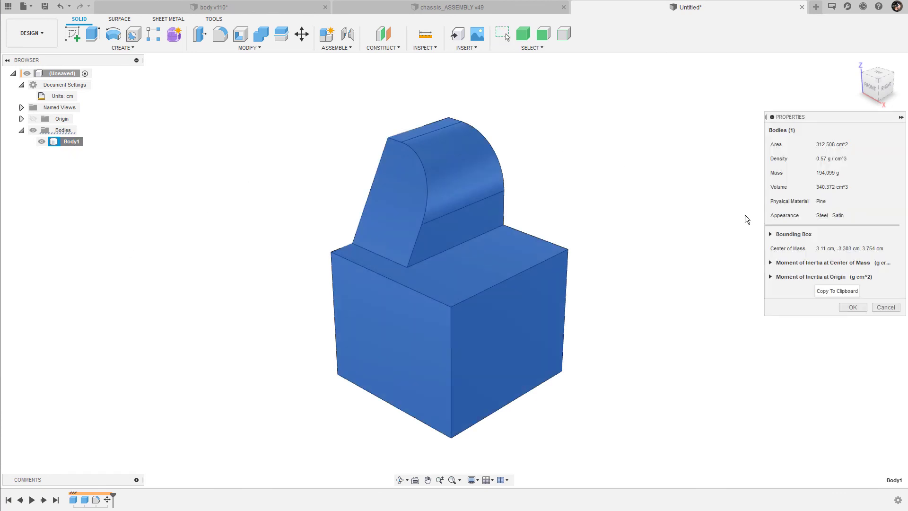
pyautogui.click(771, 234)
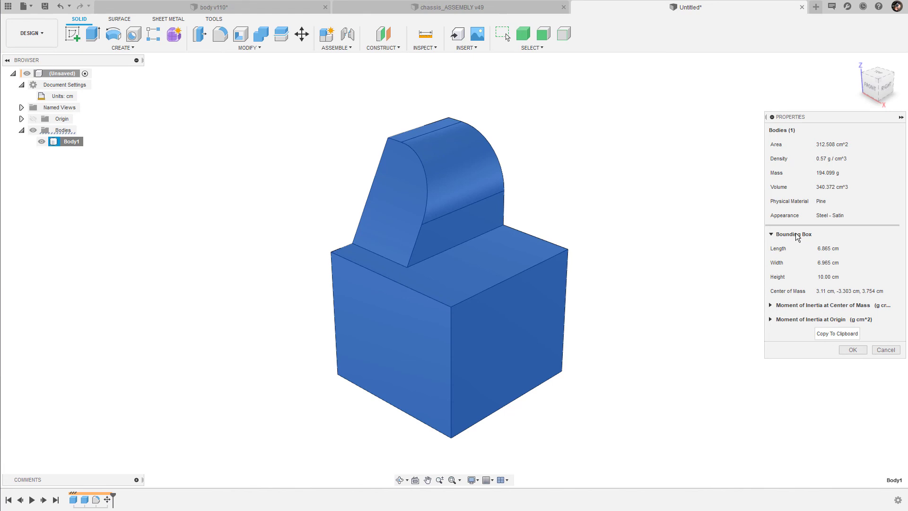
# - Create a Center of Mass point for Body1, stored in a new Analysis folder
pyautogui.click(852, 350)
pyautogui.click(430, 47)
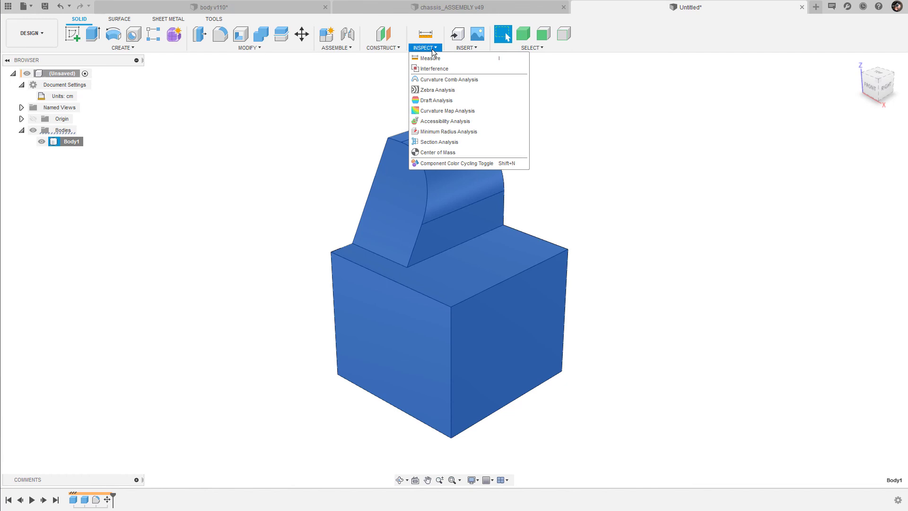
pyautogui.click(438, 152)
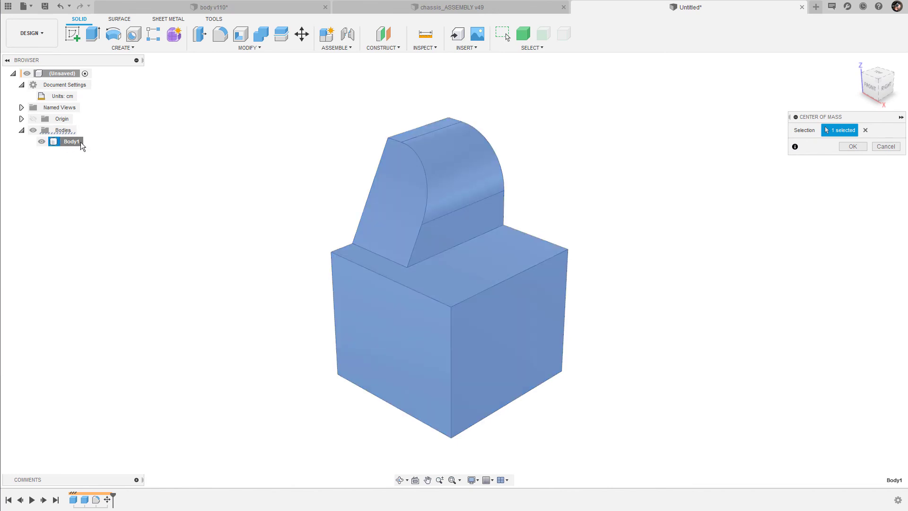
pyautogui.click(854, 146)
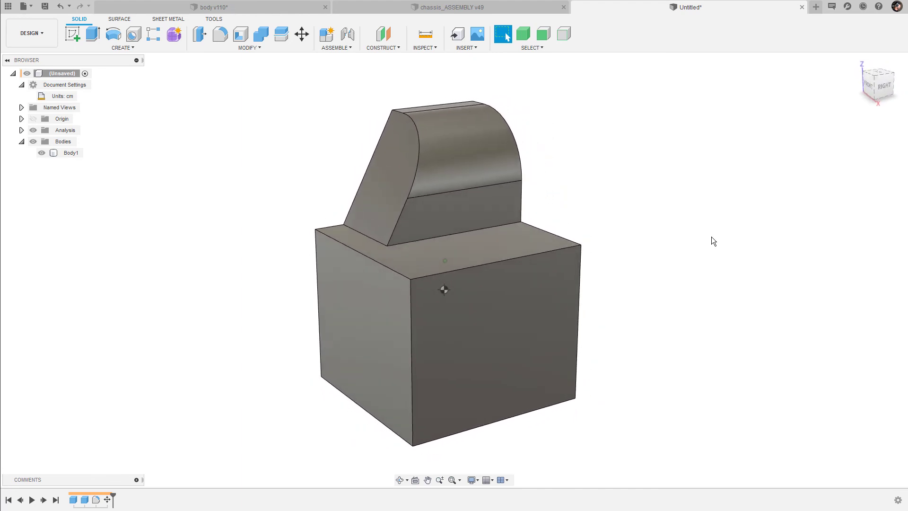
# - Measure from CenterOfMass1 to the box's bottom corner vertex, reading 6.253 cm
pyautogui.click(255, 49)
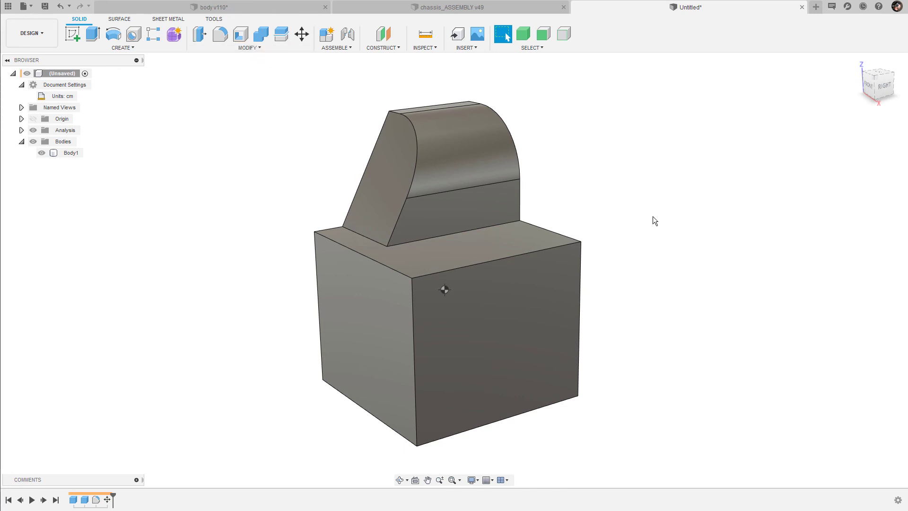
pyautogui.press('i')
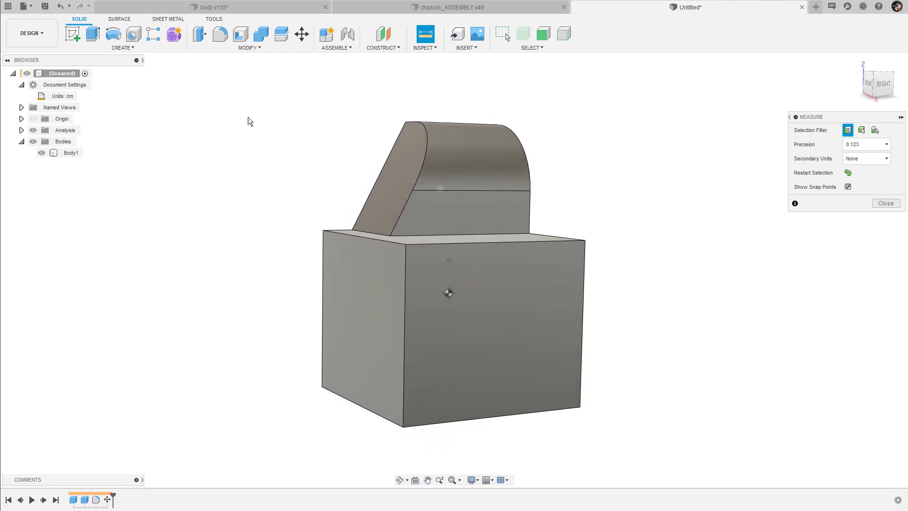
pyautogui.click(21, 130)
pyautogui.click(81, 141)
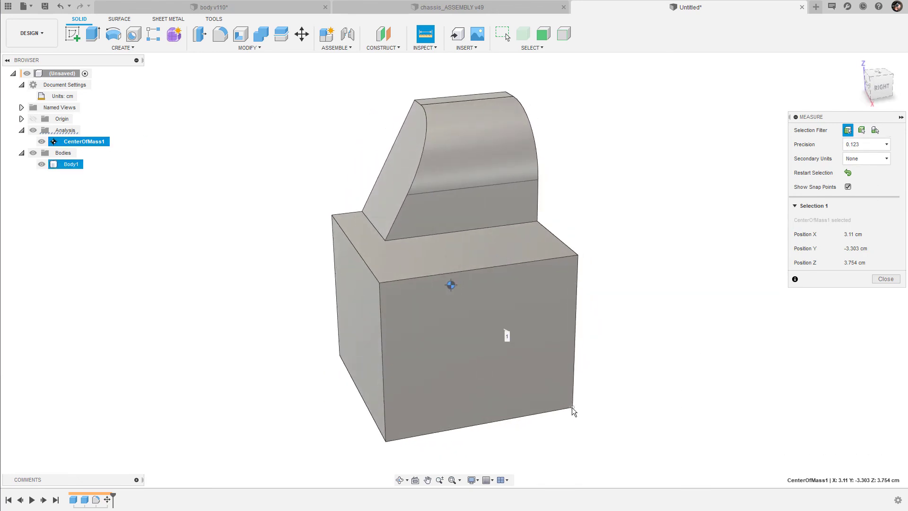
pyautogui.click(573, 407)
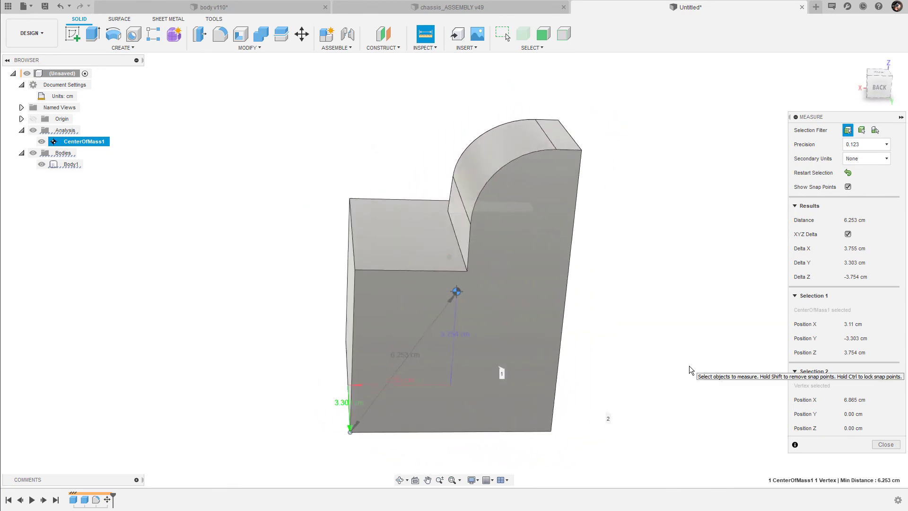
pyautogui.keyDown('shift'); pyautogui.moveTo(465, 288); pyautogui.dragTo(717, 263, button='middle'); pyautogui.keyUp('shift')
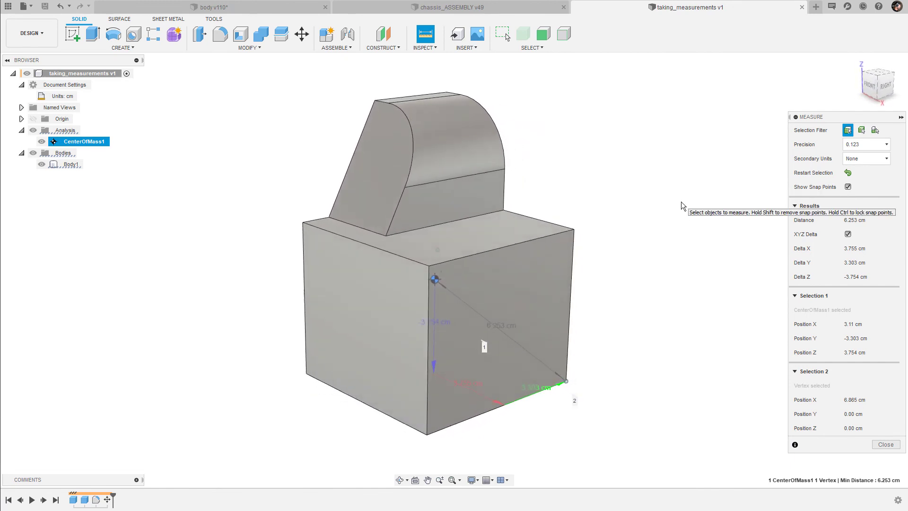
pyautogui.click(633, 203)
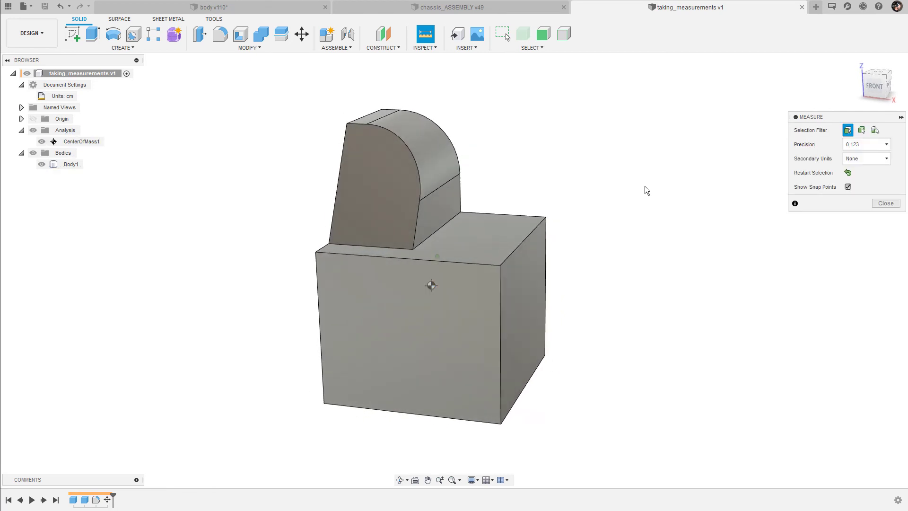